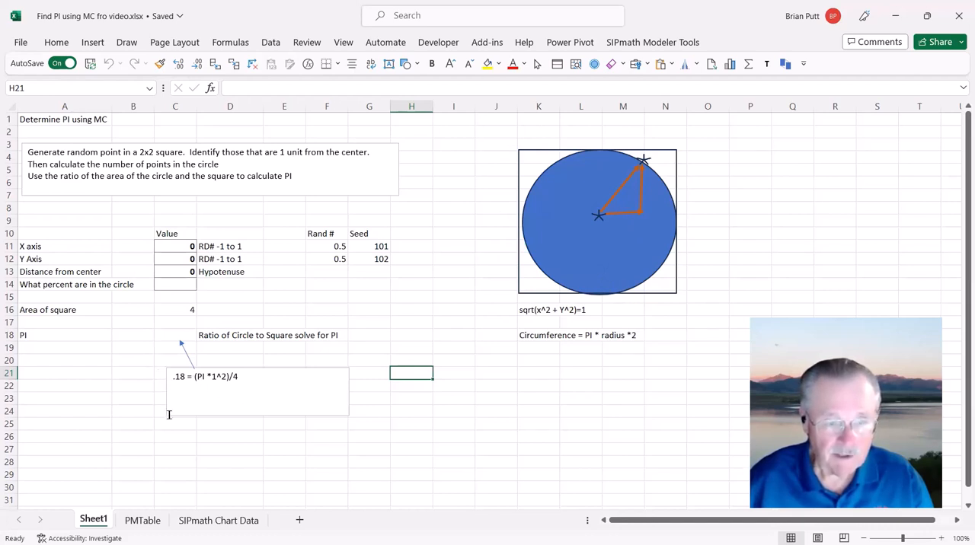
Step: Enter the note "Ratio of the Circle area to the square area" in cell D26
left_click(226, 435)
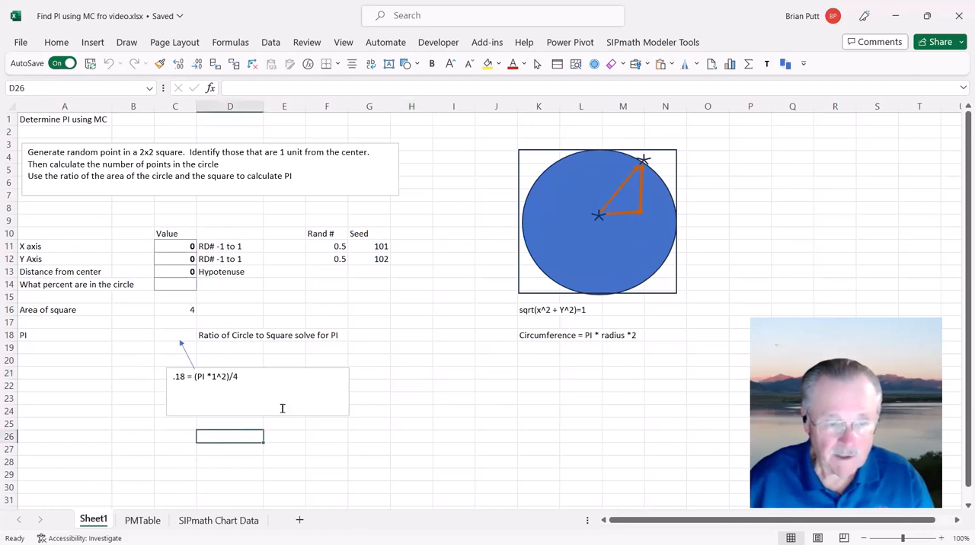
type("Ra")
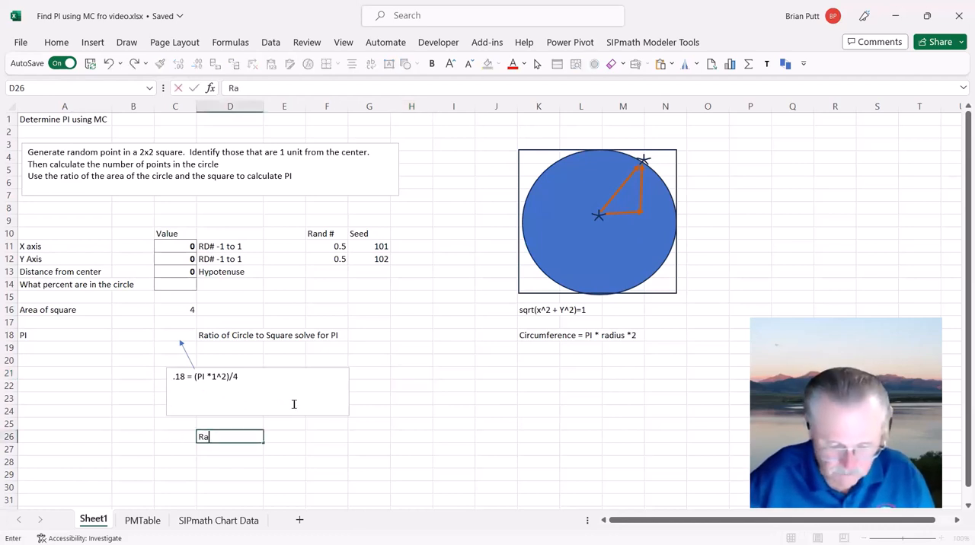
type("tio of th")
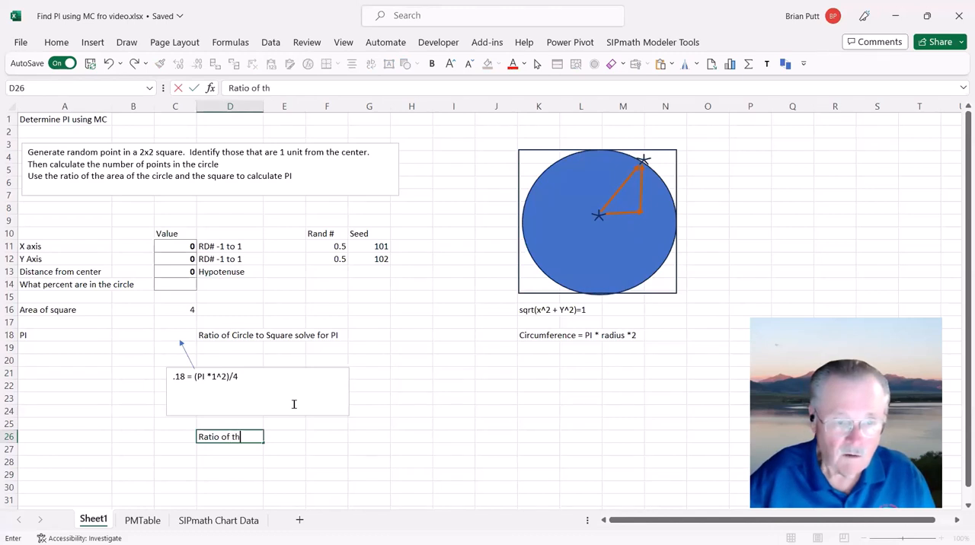
type("e Cir")
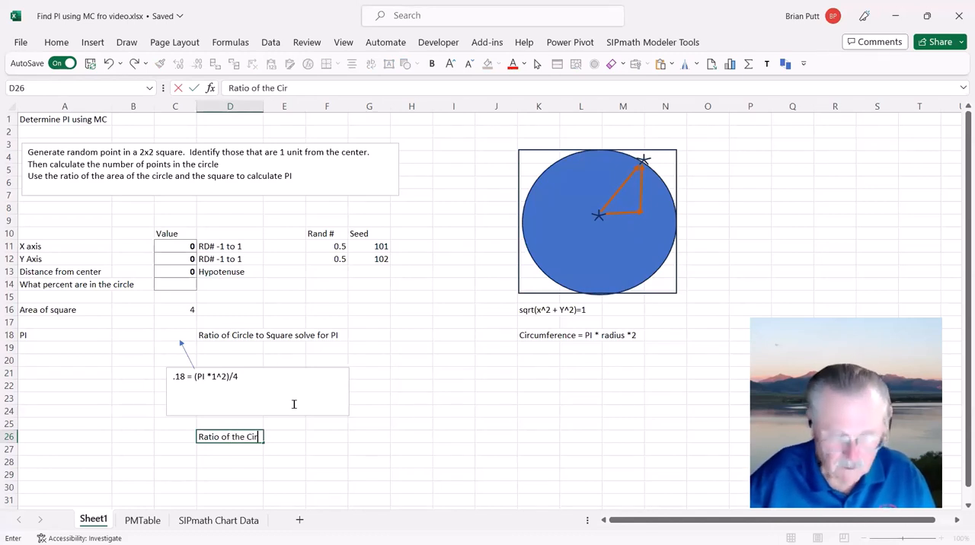
type("cle area")
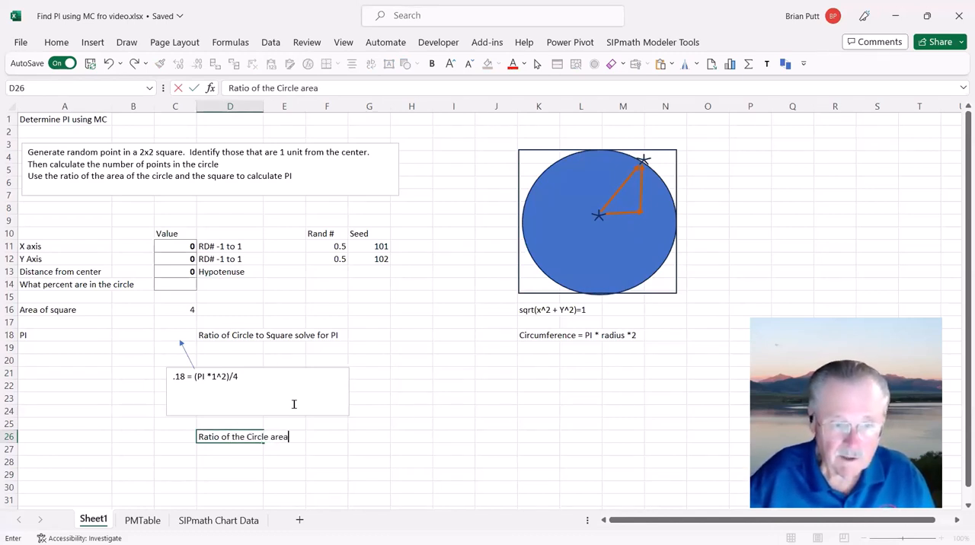
type(" to the squ")
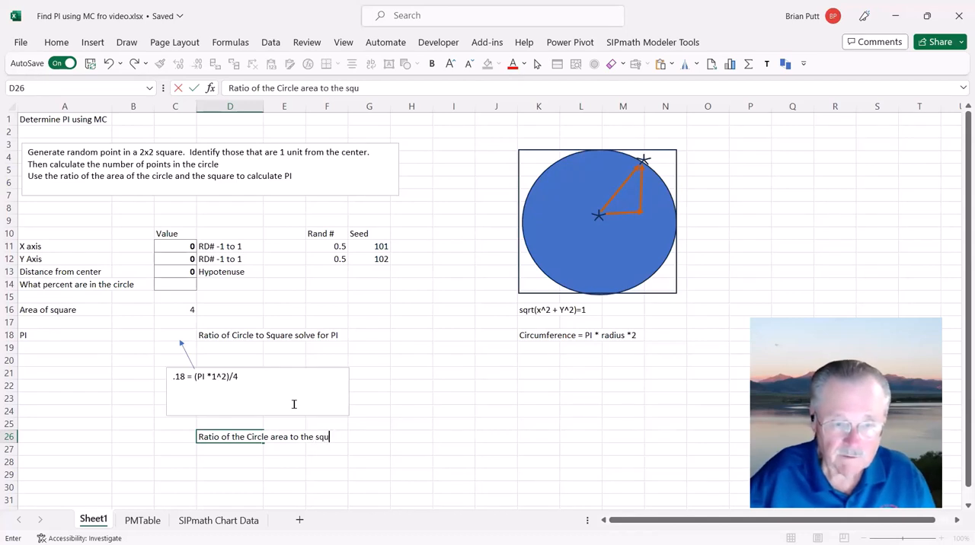
type("atr")
key("BackSpace")
key("BackSpace")
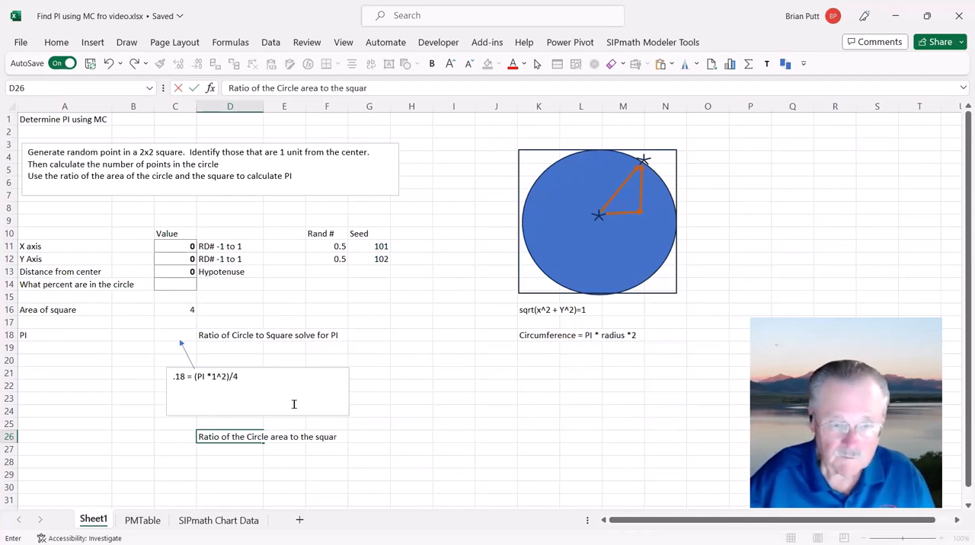
type("re area")
key("ctrl+Return")
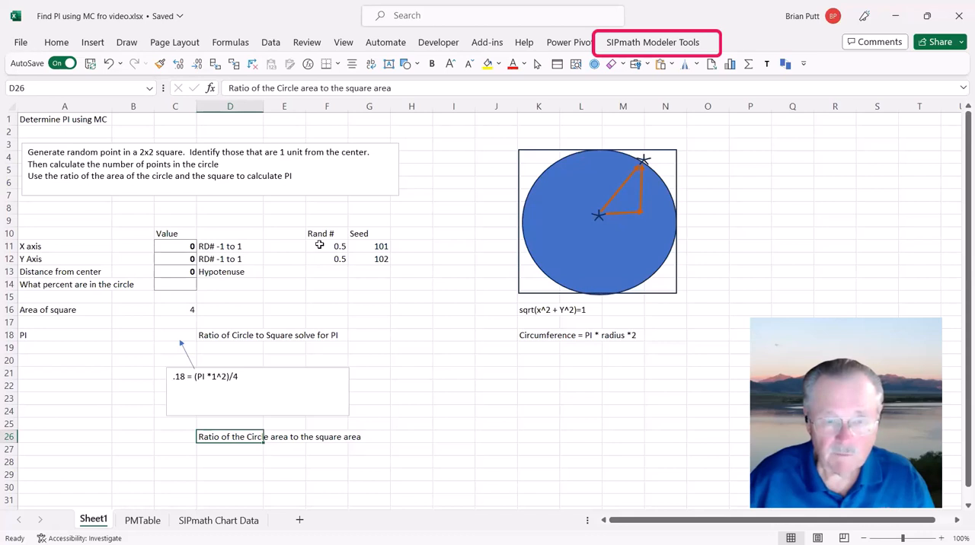
Step: Review the random number cells F11:F12 and the seed cells G11:G12 for the X and Y axes
left_click(320, 244)
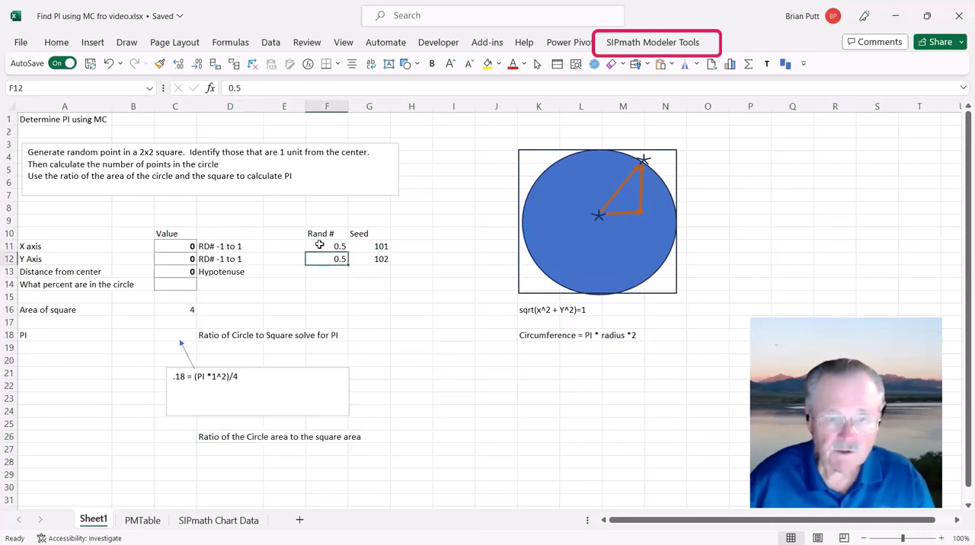
key("Down")
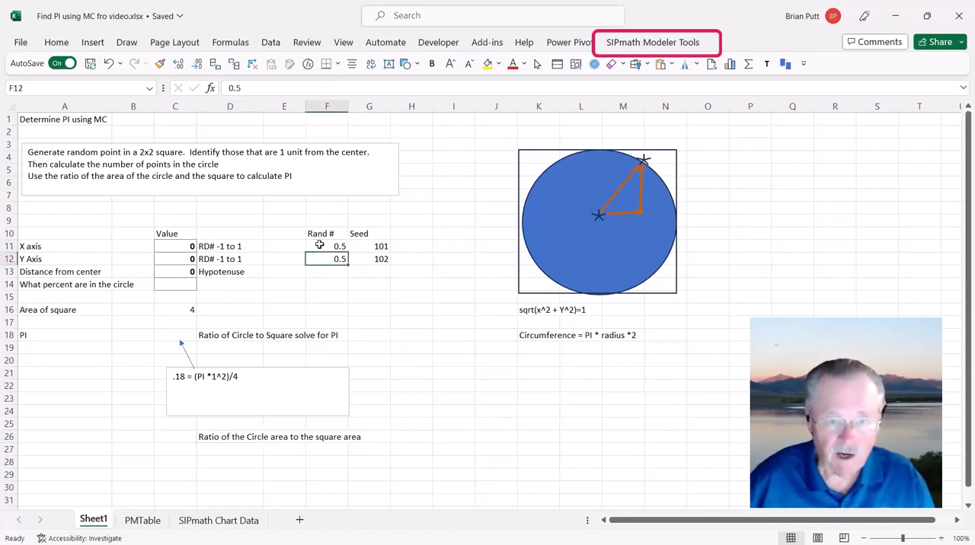
left_click(319, 244)
key("Right")
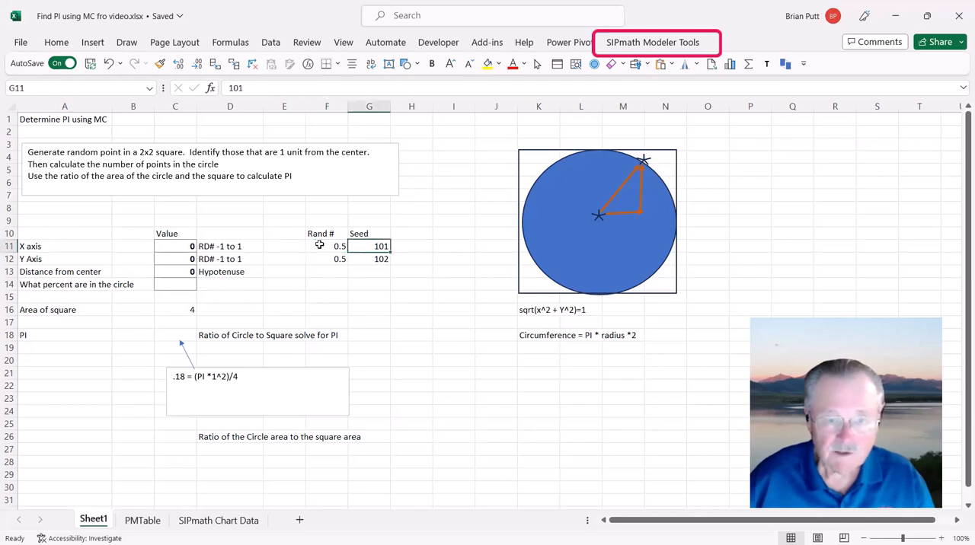
key("Down")
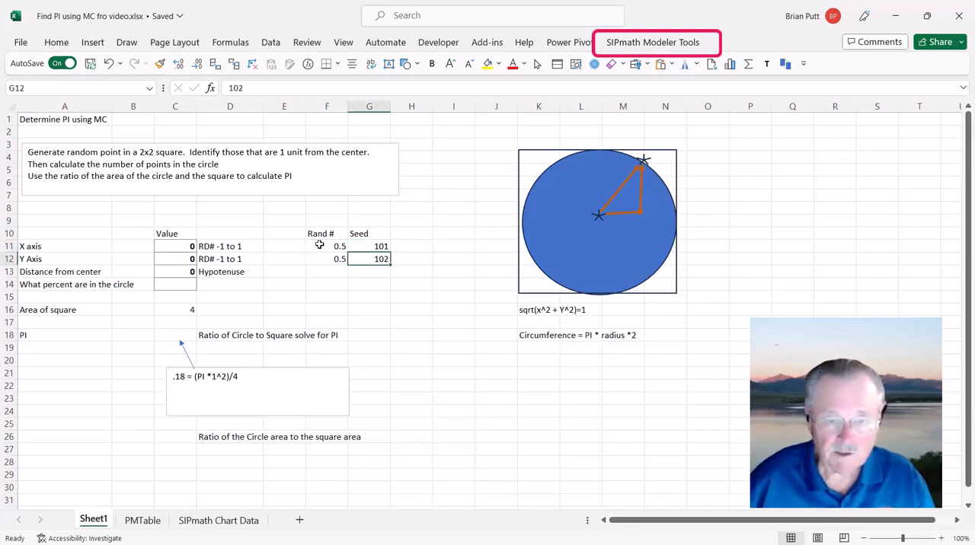
key("Up")
key("Down")
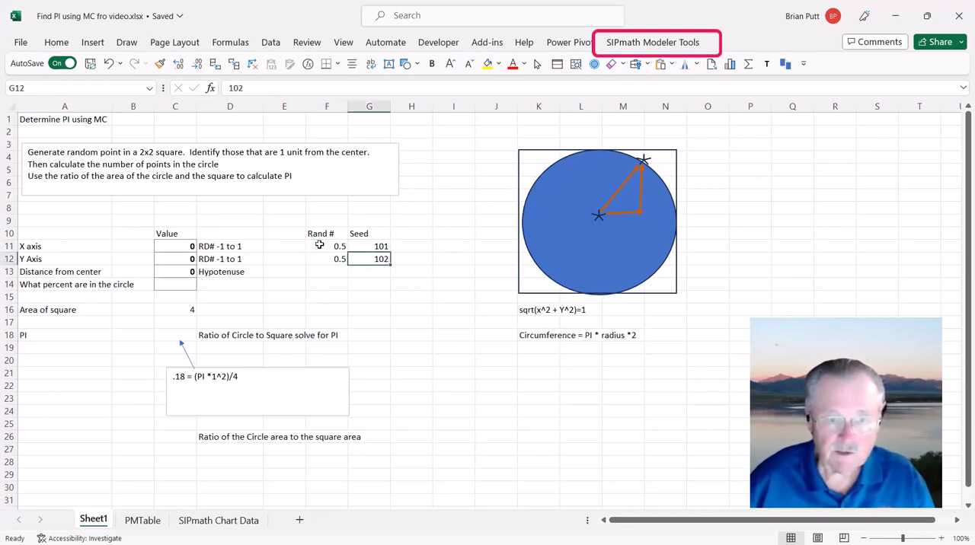
Step: Generate uniform HDR inputs in F11:F12 with start variable IDs from G11:G12, overwriting all existing cell contents
left_click(319, 245)
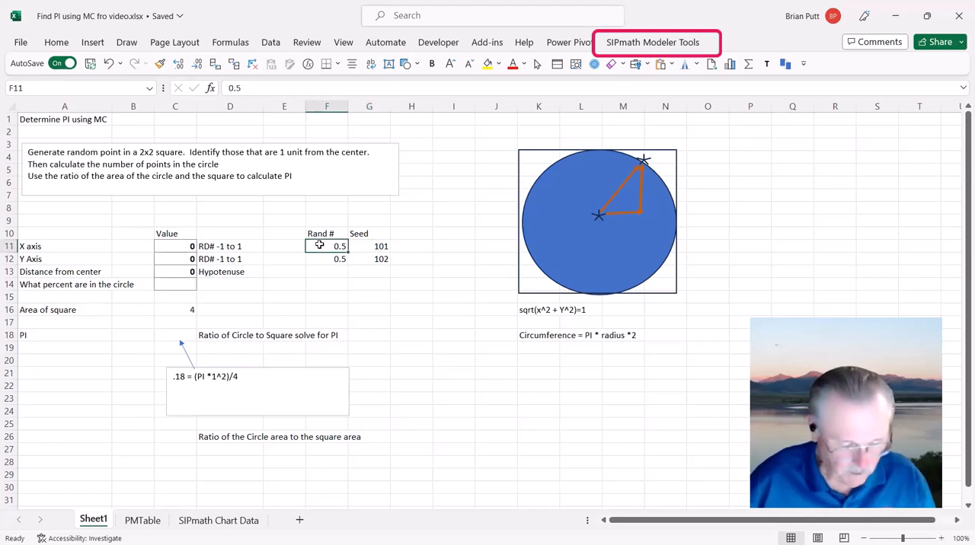
left_click_drag(319, 244, 329, 258)
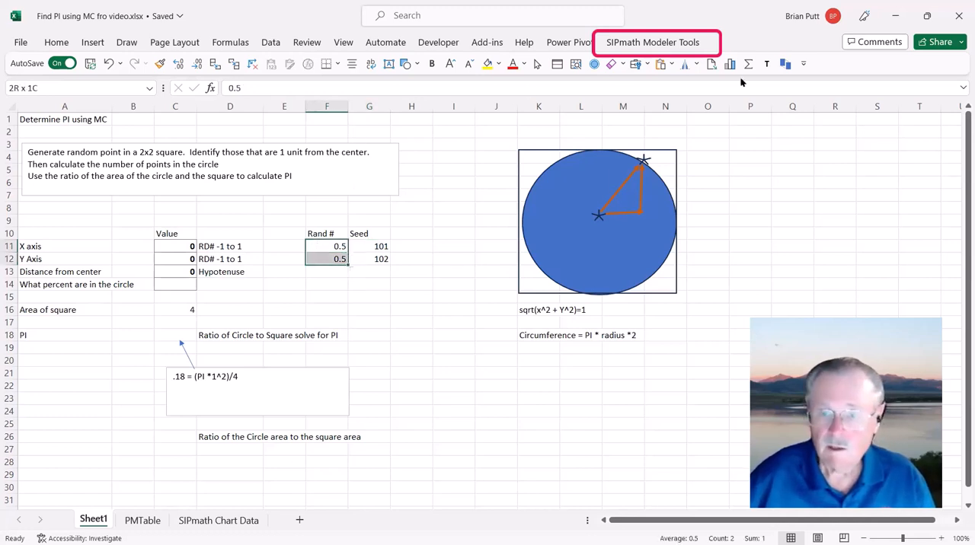
left_click(632, 41)
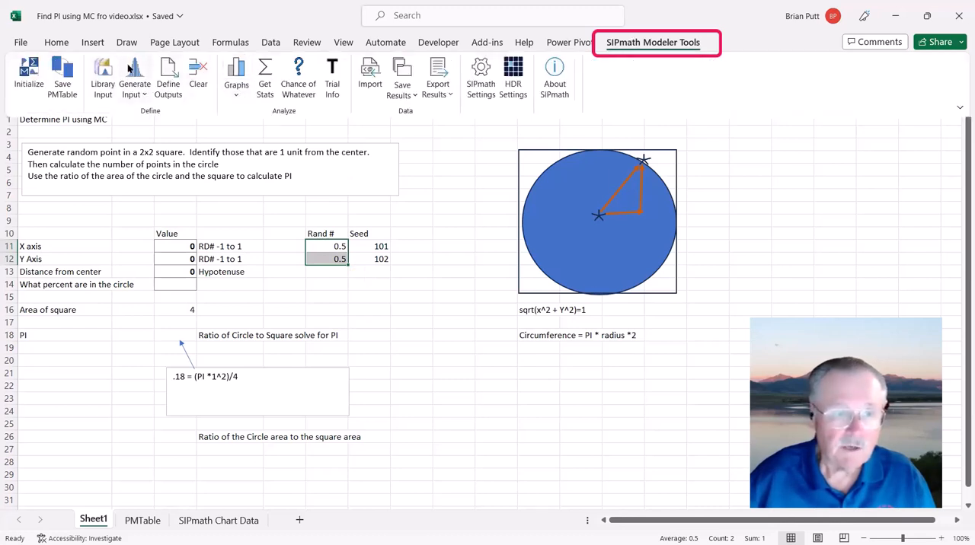
left_click(134, 70)
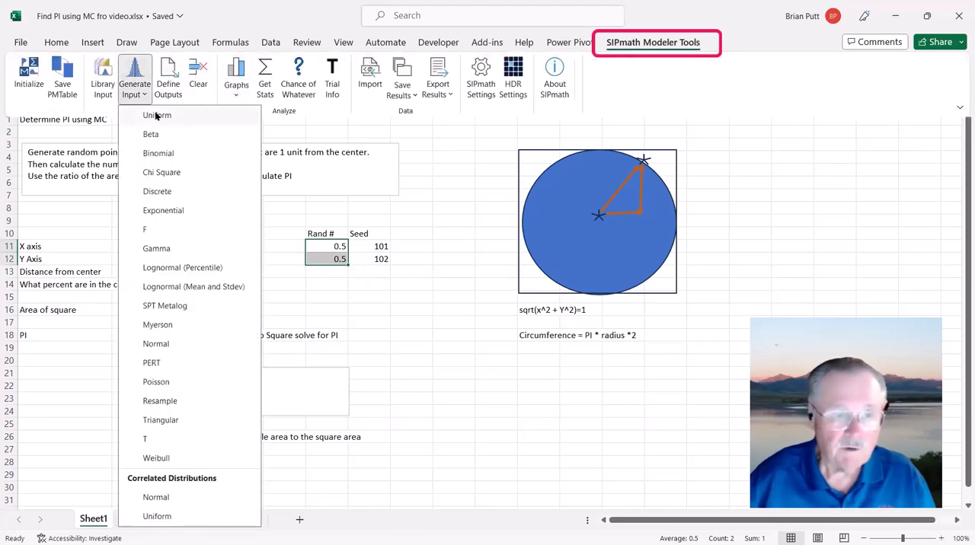
left_click(156, 115)
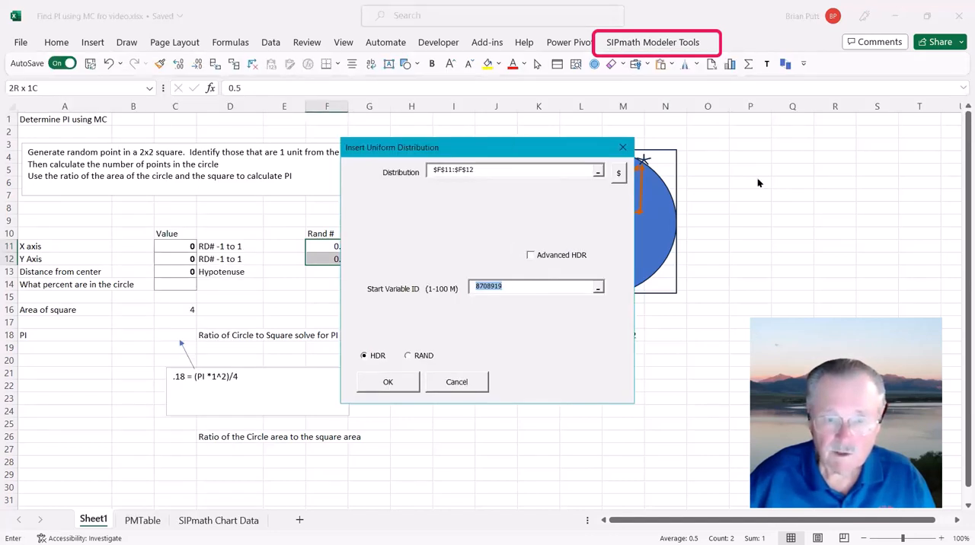
left_click_drag(560, 148, 749, 156)
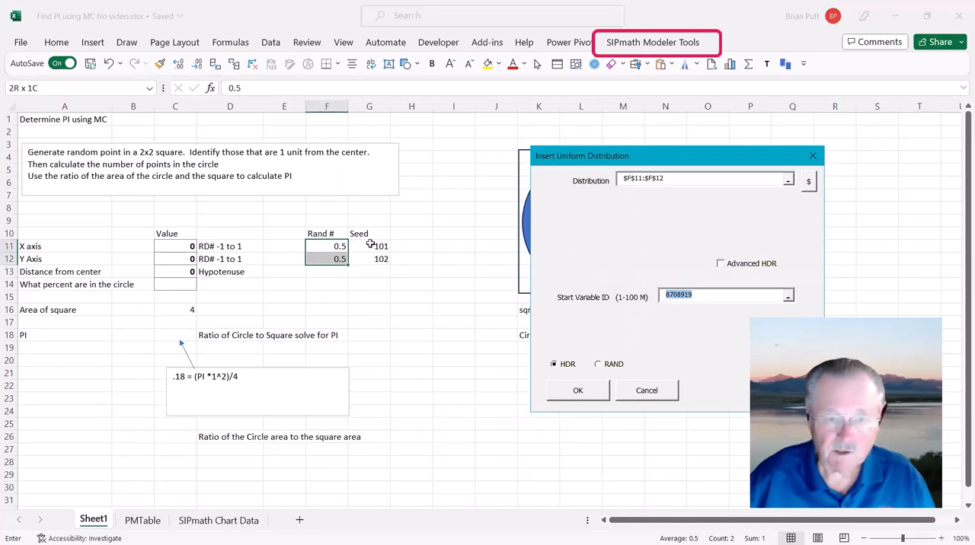
left_click_drag(369, 257, 370, 259)
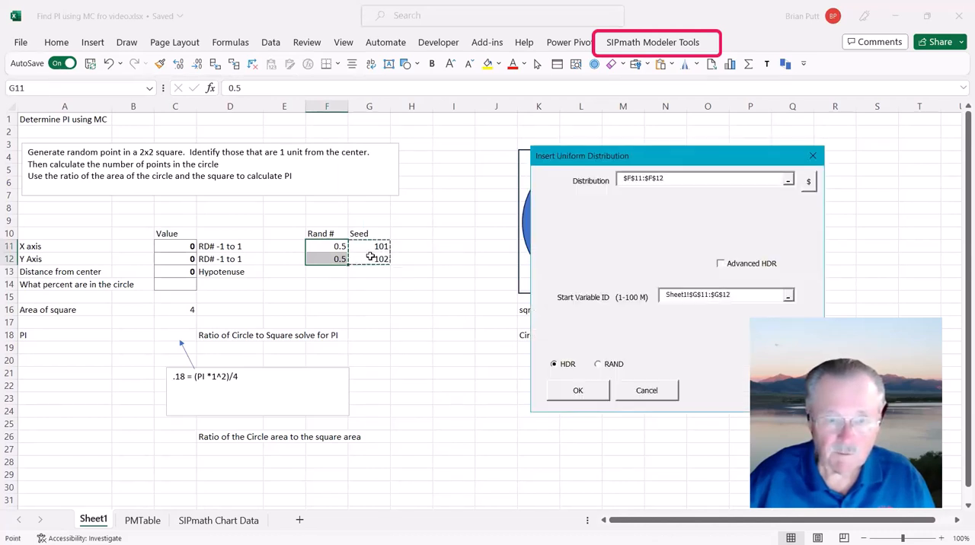
left_click(595, 395)
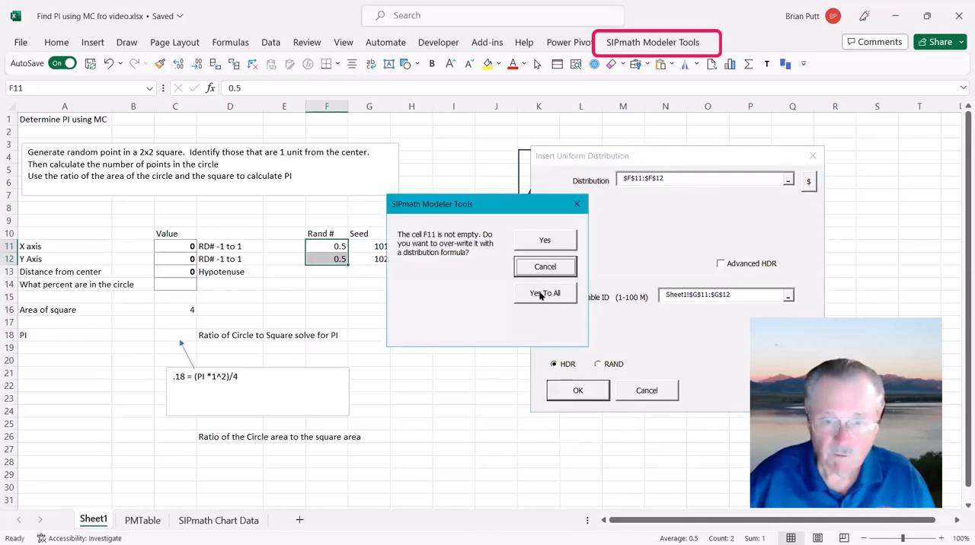
left_click(540, 294)
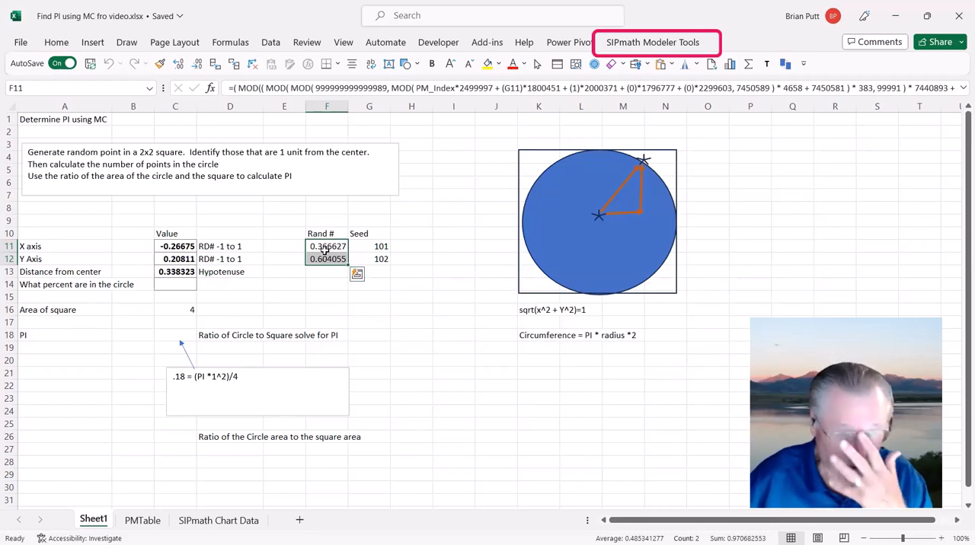
Step: Inspect the X axis and distance-from-center formulas, and step through the simulation trials, ending at trial 3
left_click(160, 246)
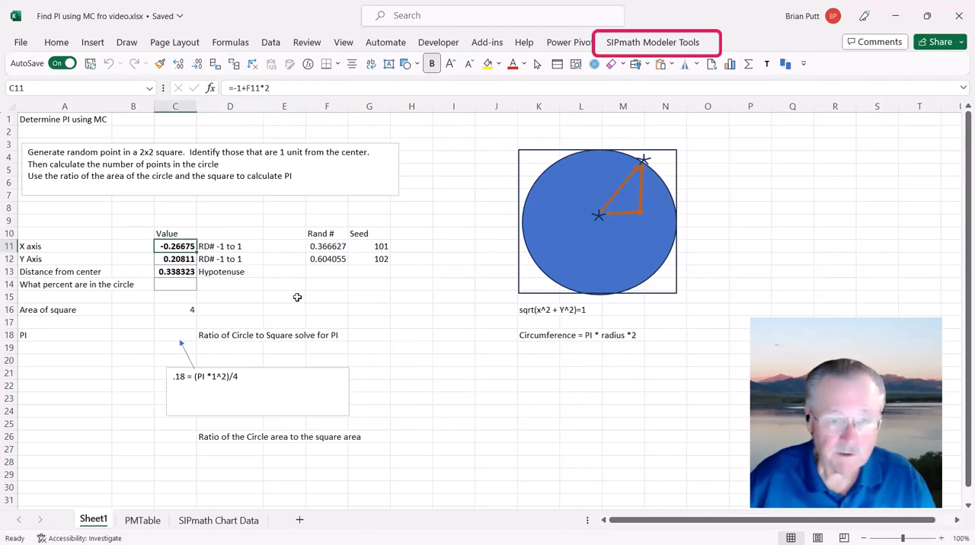
left_click(187, 275)
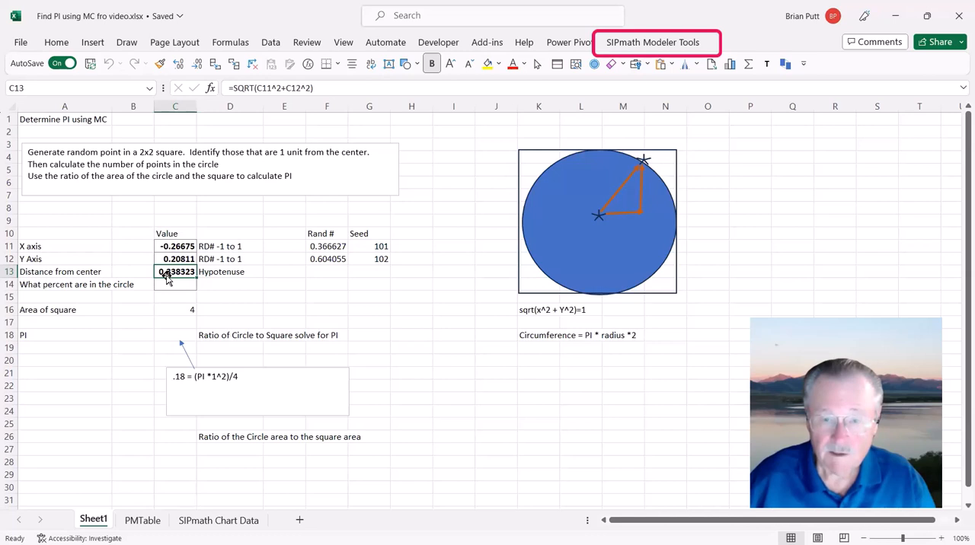
left_click(768, 64)
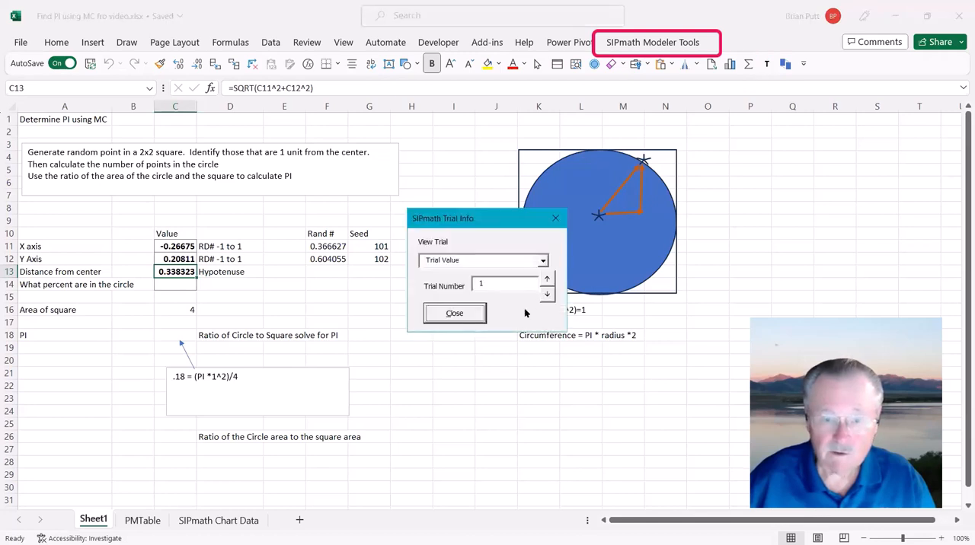
left_click(544, 280)
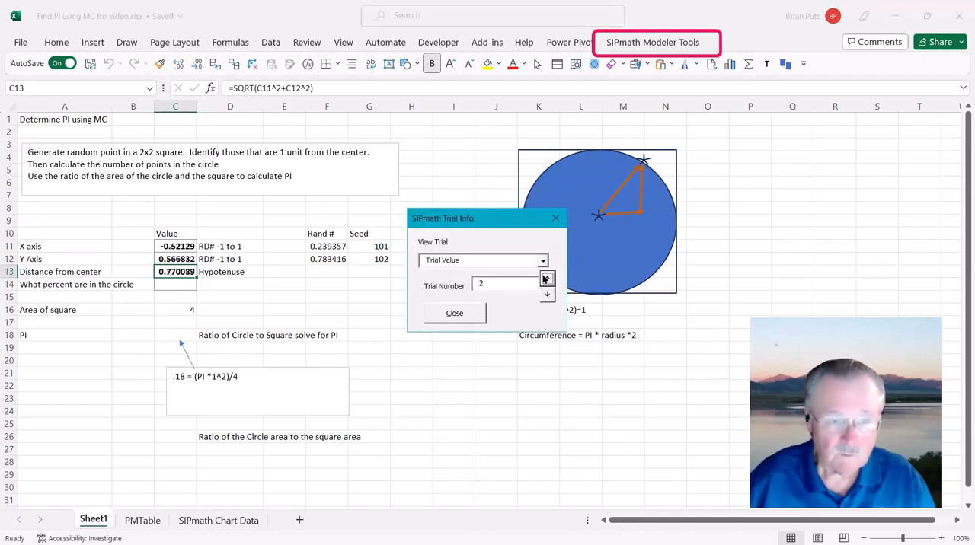
left_click(544, 280)
left_click(544, 280)
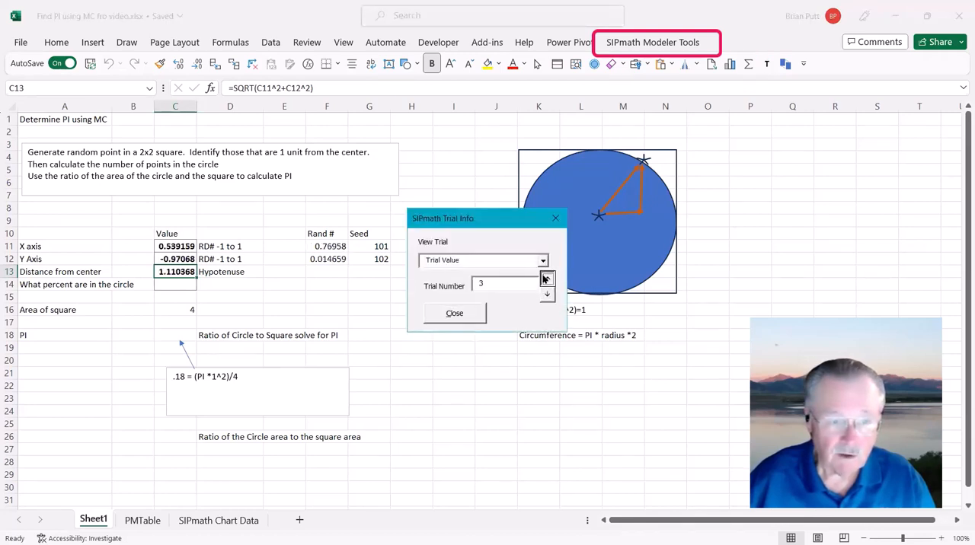
left_click(546, 296)
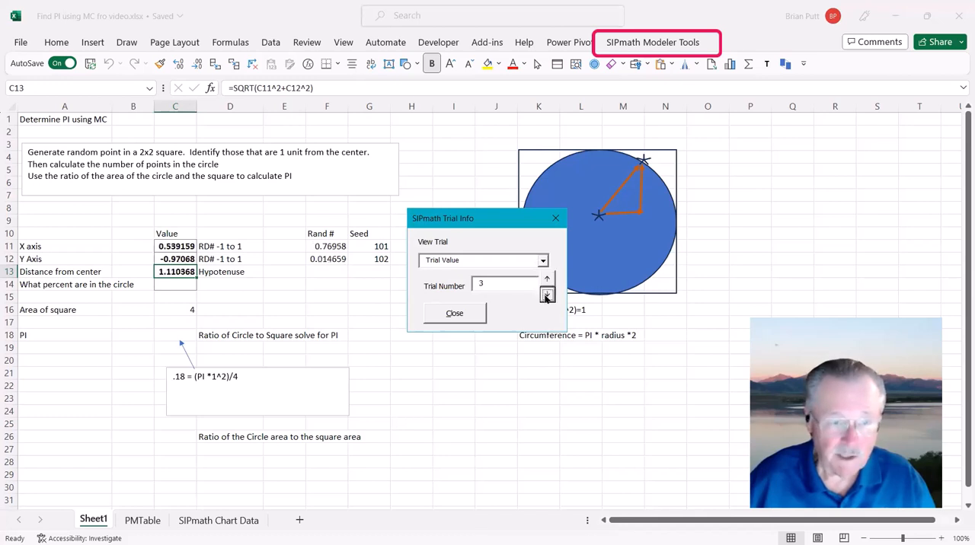
left_click(162, 270)
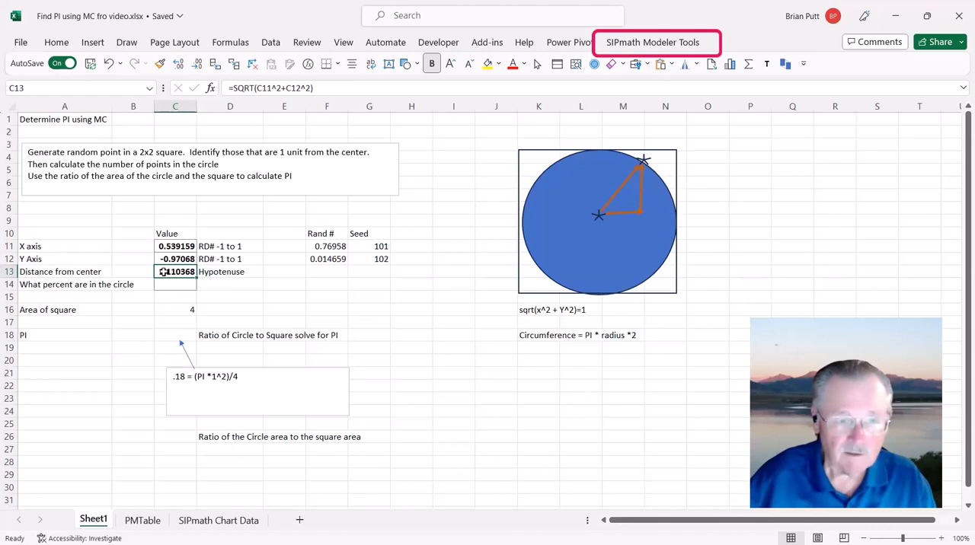
Step: Define C13 as a SIPmath output named from A13, with its sparkline in C13 and invalid name characters replaced by underscores
left_click(645, 42)
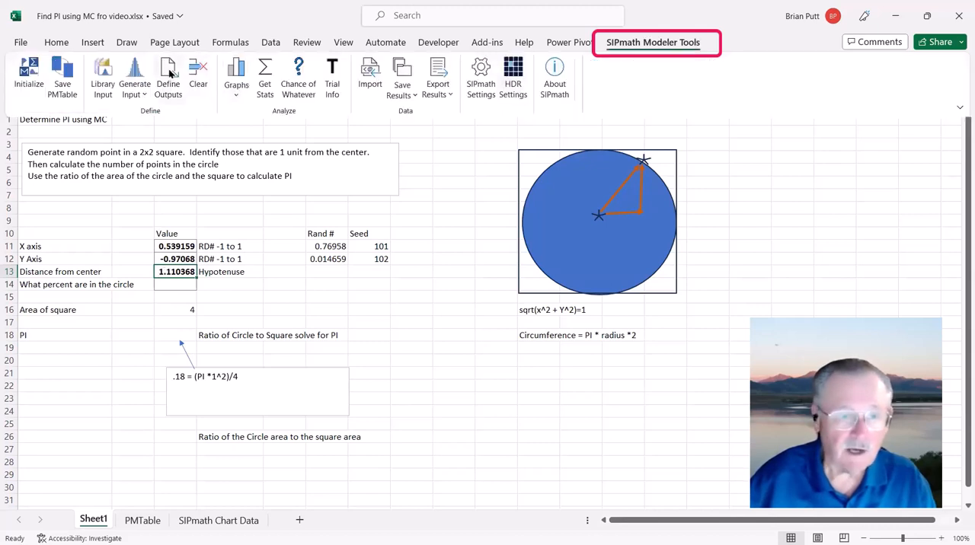
left_click(168, 76)
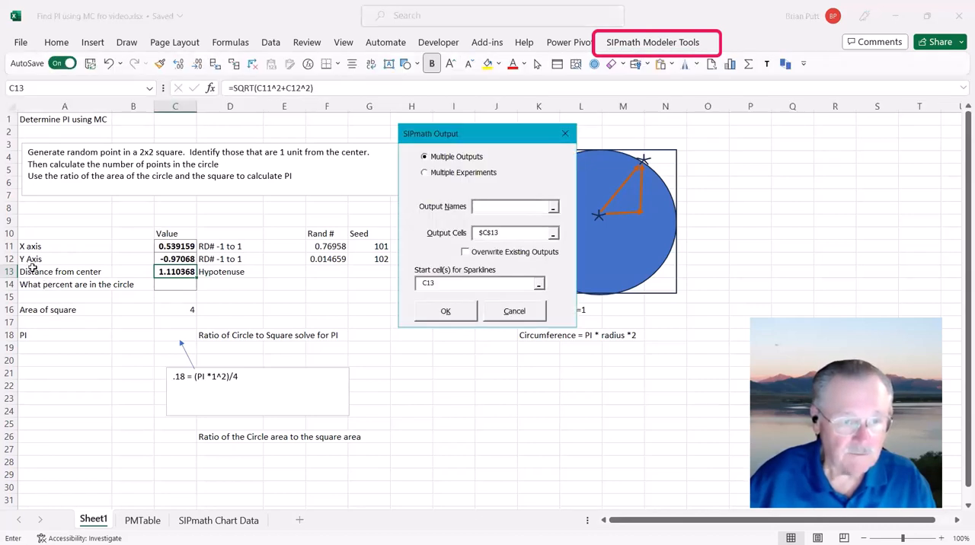
left_click(33, 268)
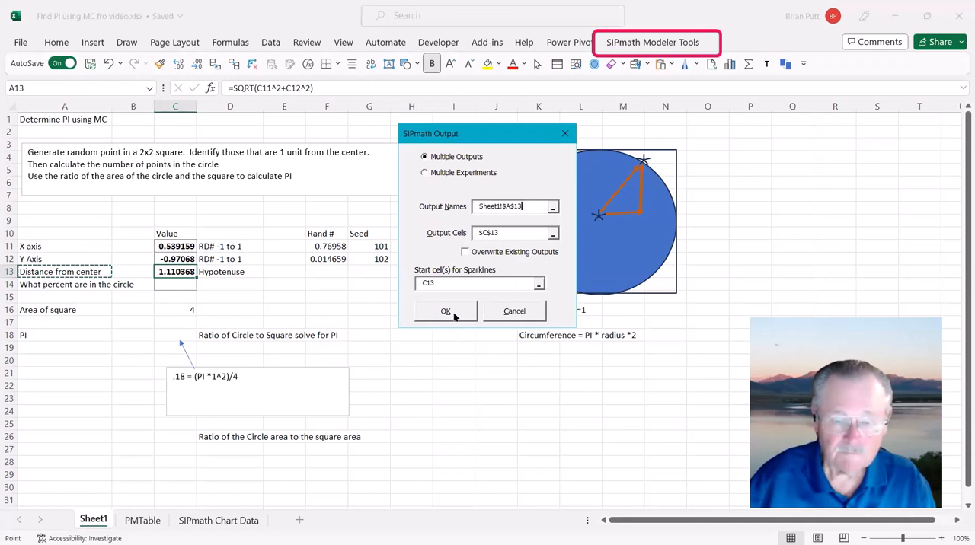
left_click(454, 312)
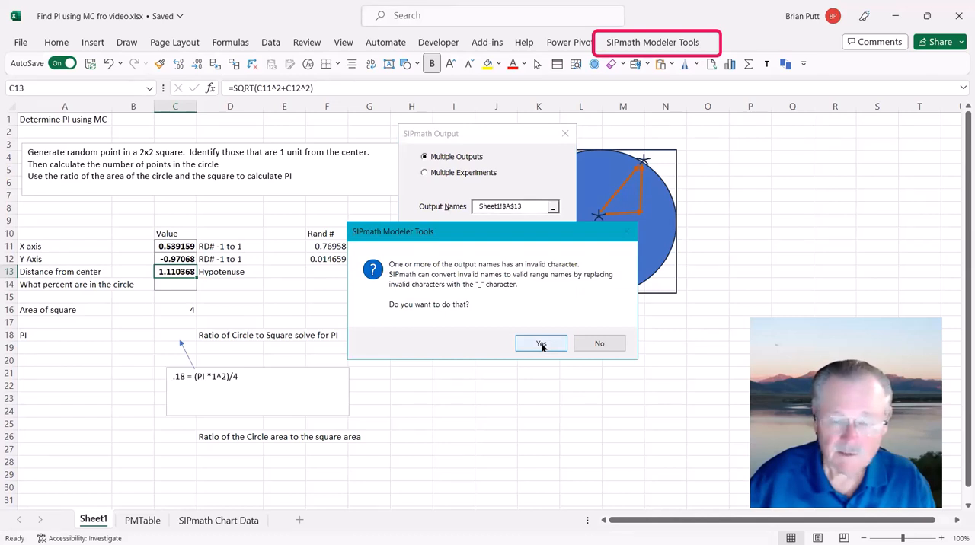
left_click(542, 343)
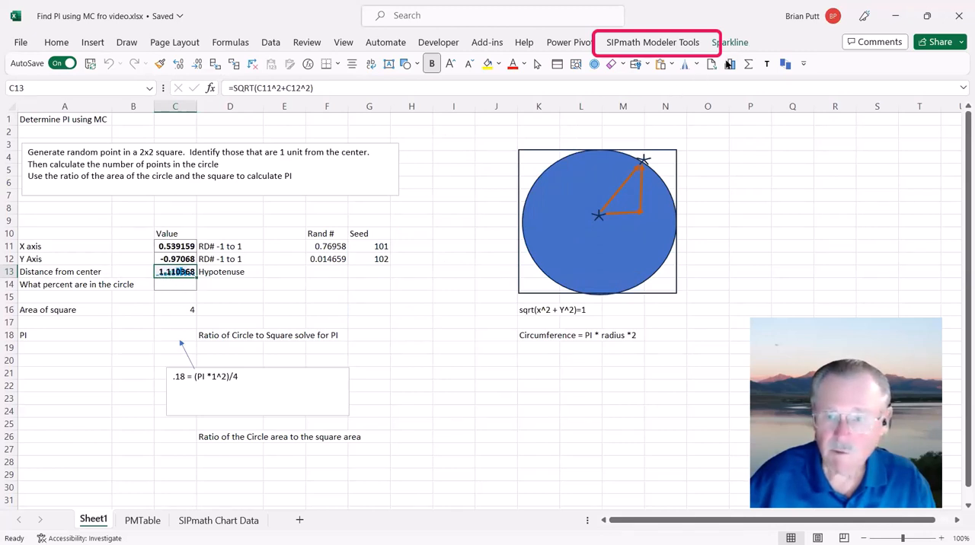
Step: Create a cumulative Excel chart of SIPmath output C13 starting at G20 and shift it slightly right, clear of the PI equation text box
left_click(729, 64)
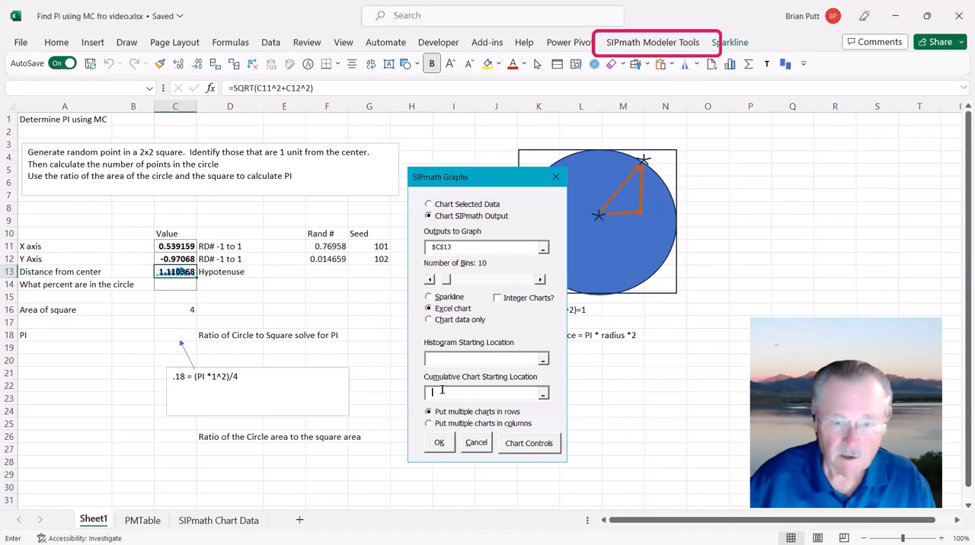
left_click(386, 358)
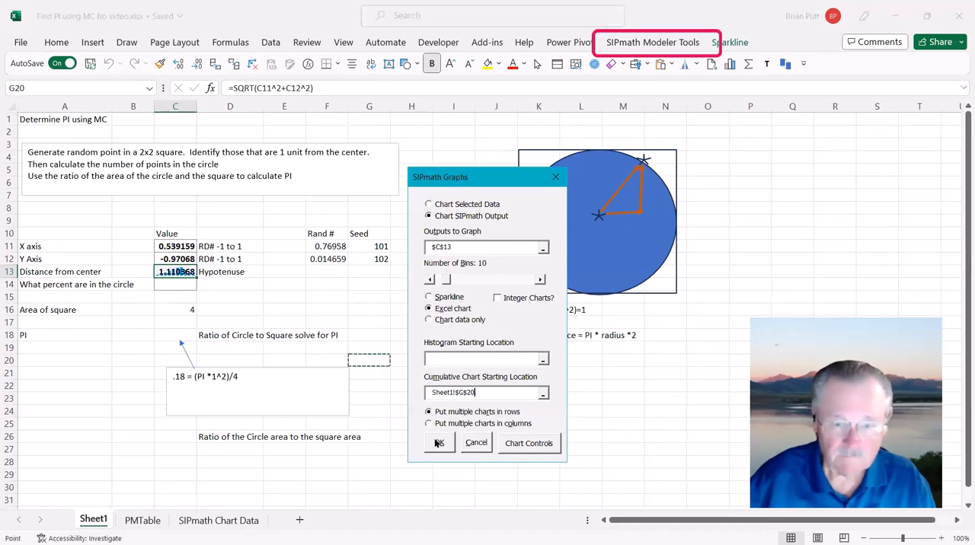
left_click(438, 442)
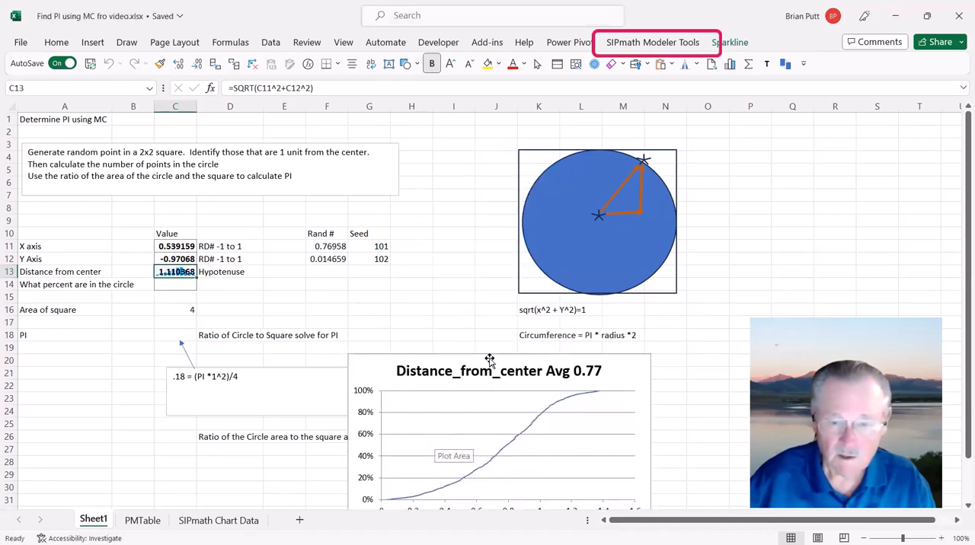
left_click_drag(491, 357, 513, 355)
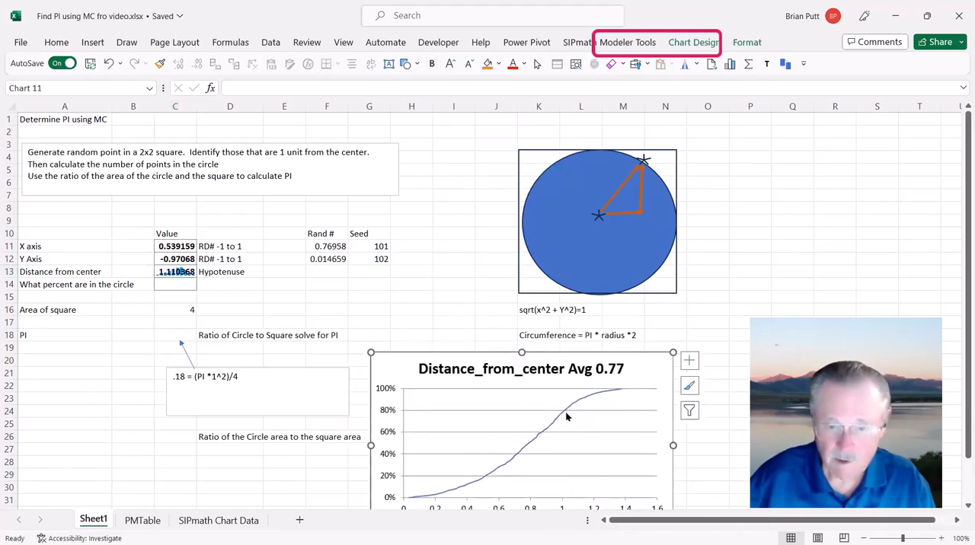
Step: Calculate in C14 the chance that the SIPmath output in C13 is <= 1, using Chance of Whatever
left_click(181, 287)
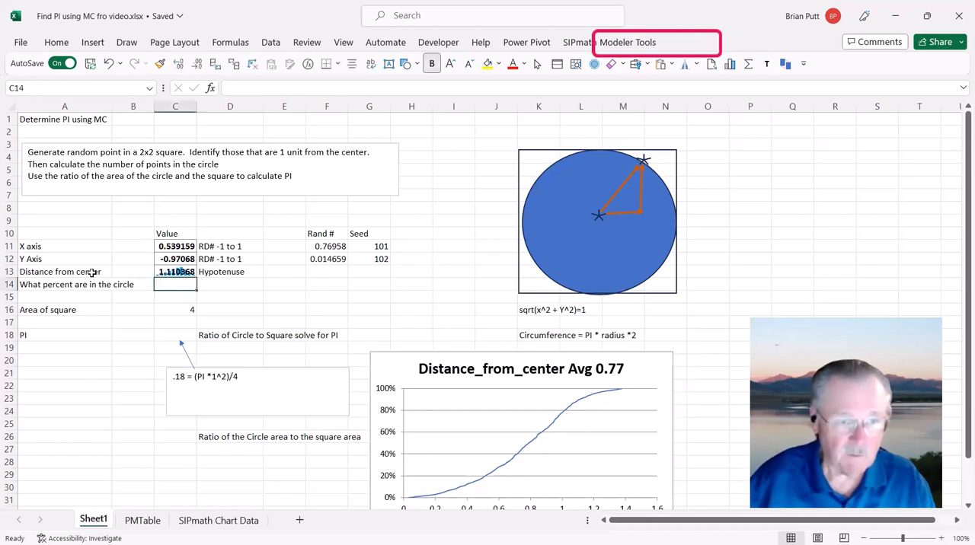
left_click(575, 43)
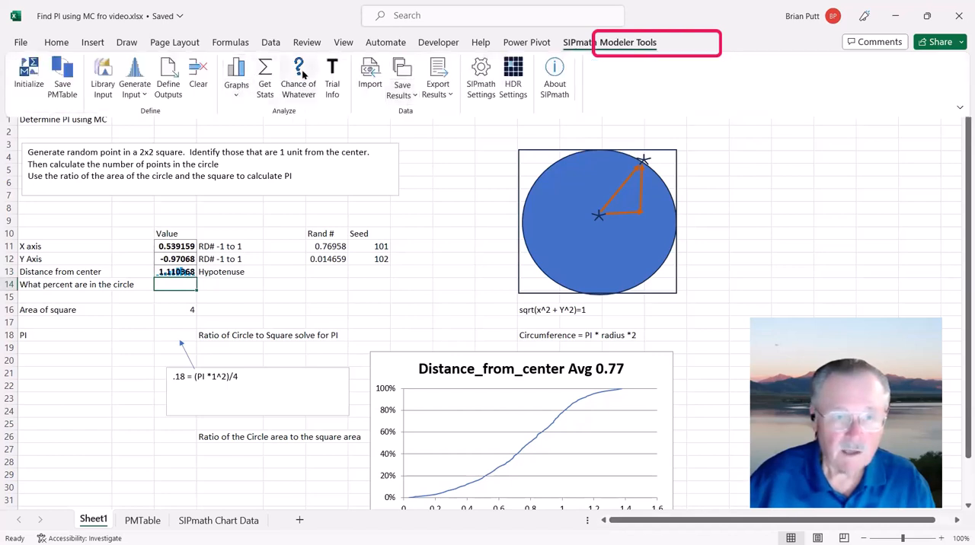
left_click(299, 70)
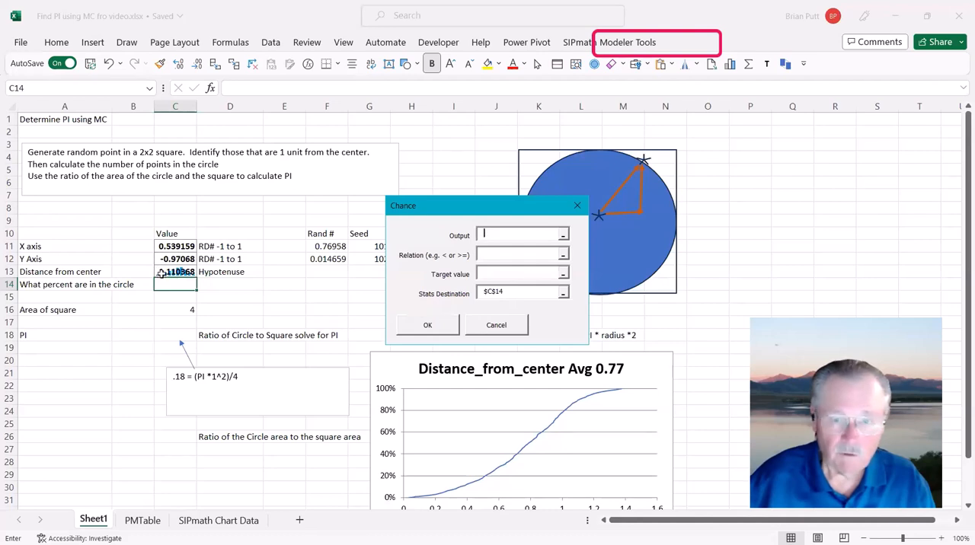
left_click(161, 275)
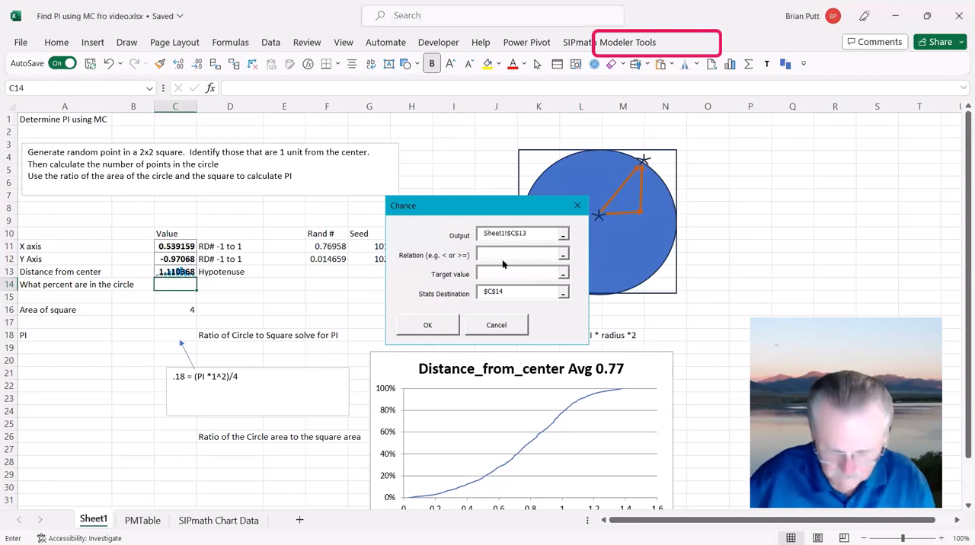
left_click(504, 258)
type("<=")
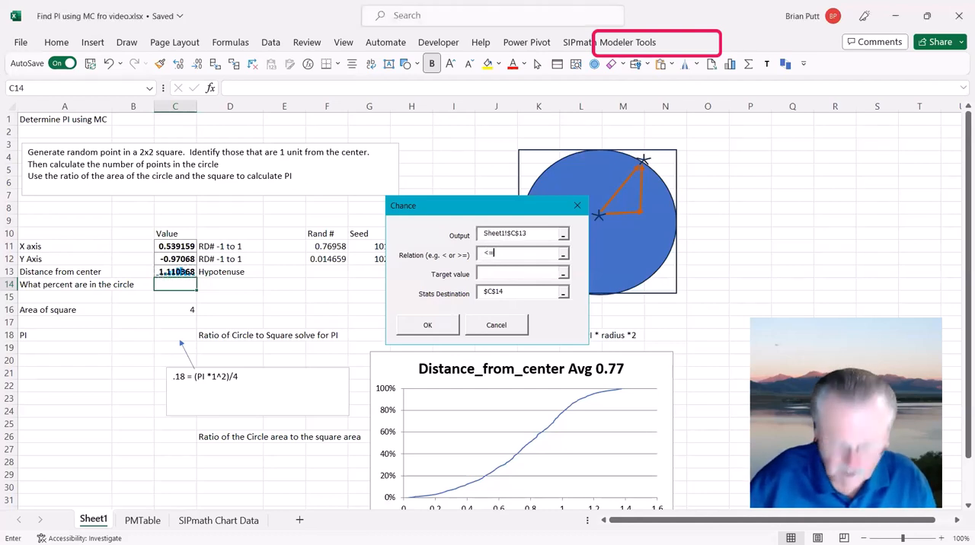
left_click(509, 268)
type("1")
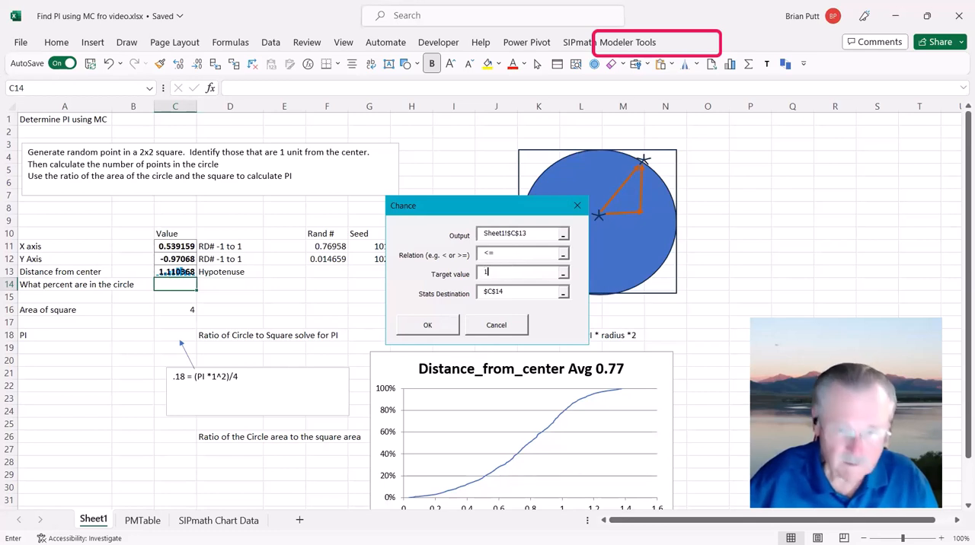
left_click(432, 332)
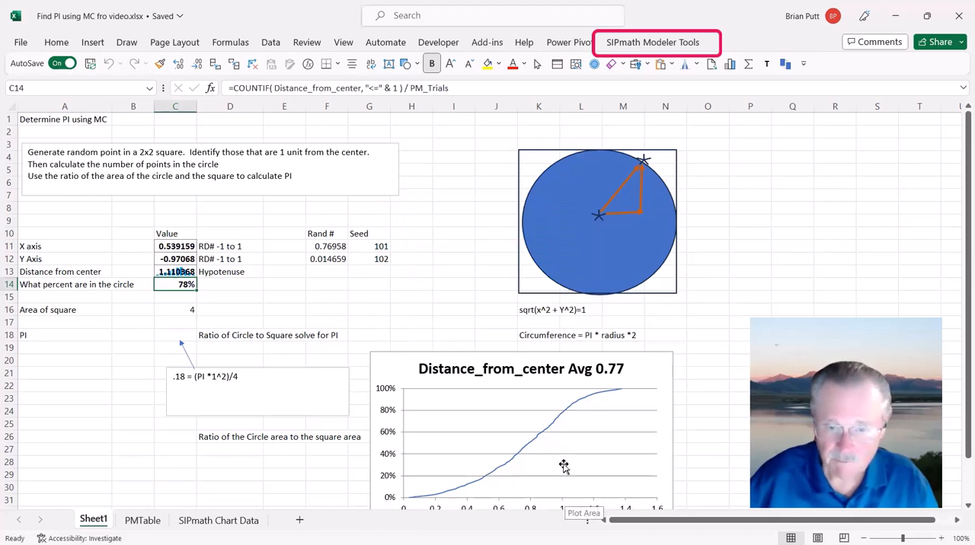
mouse_move(564, 416)
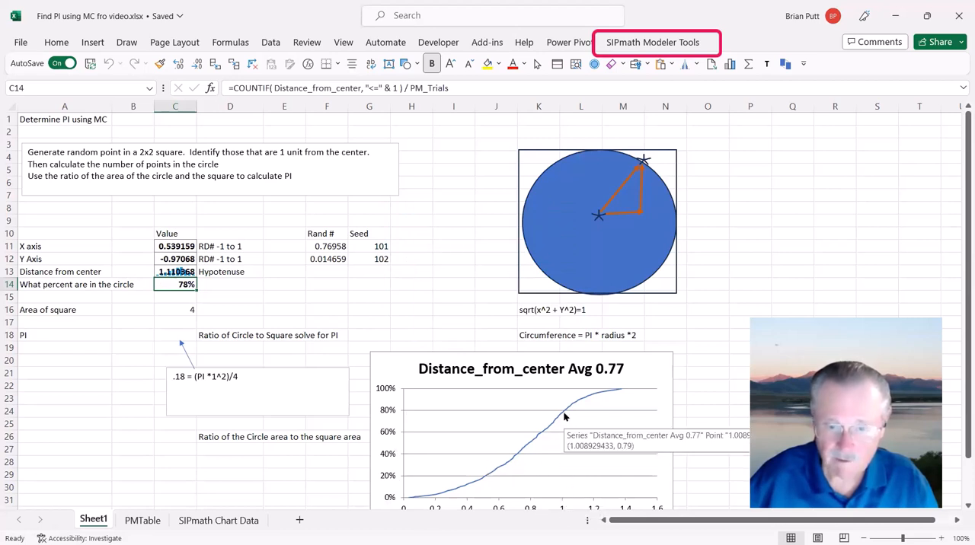
Step: Replace .18 with .78 in the equation text box below the PI row
left_click(170, 337)
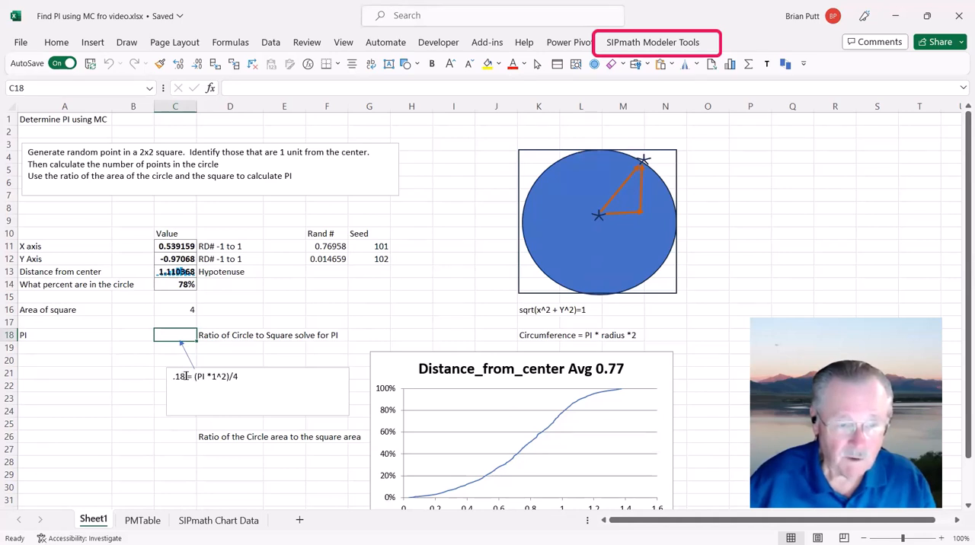
left_click(185, 376)
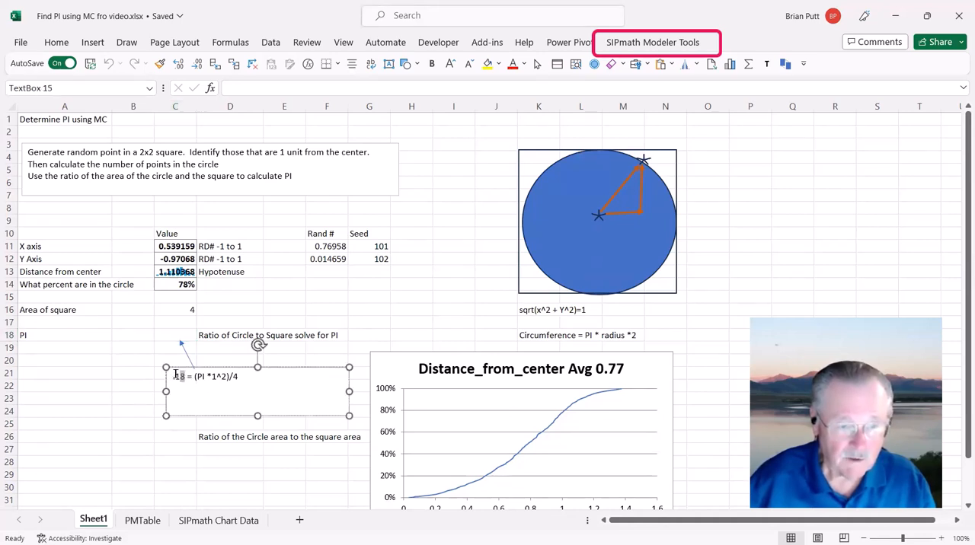
left_click_drag(185, 376, 172, 374)
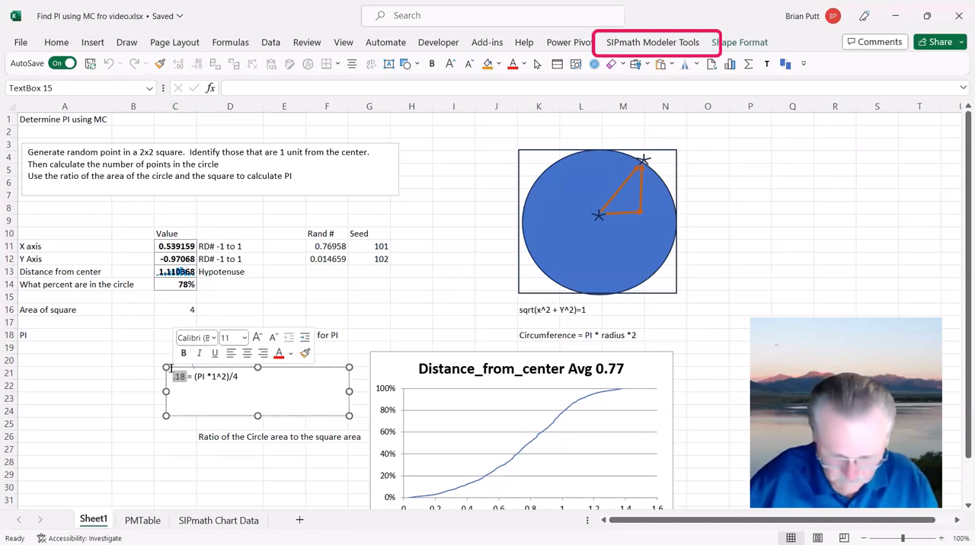
key("Delete")
type(".78")
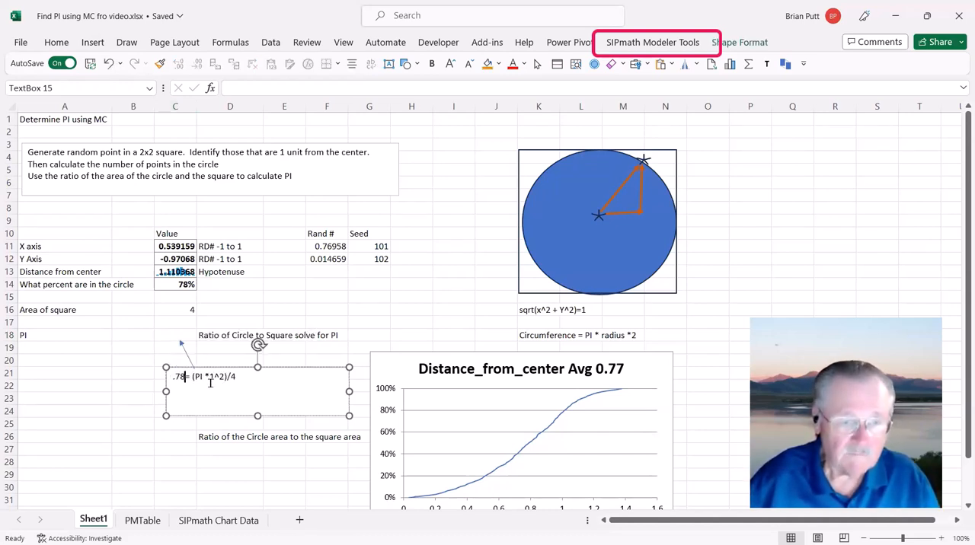
Step: Enter the formula =C14*4/1 in C18 to solve for PI
left_click(166, 339)
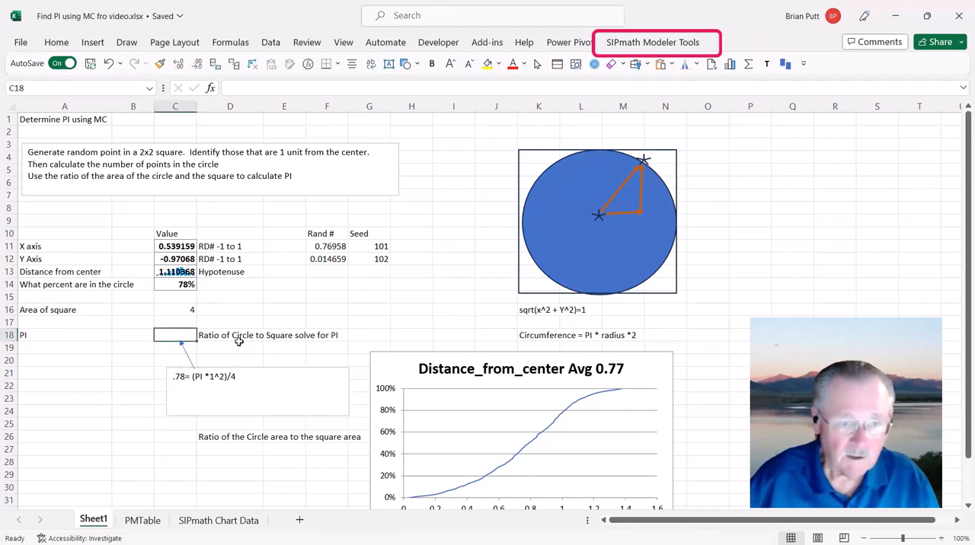
type("=")
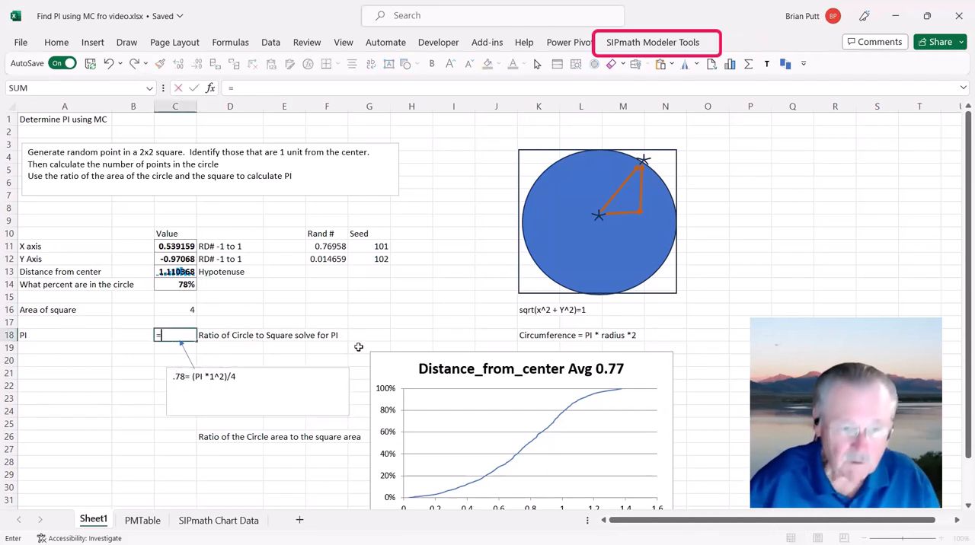
key("Up")
key("Up")
key("Up")
key("Up")
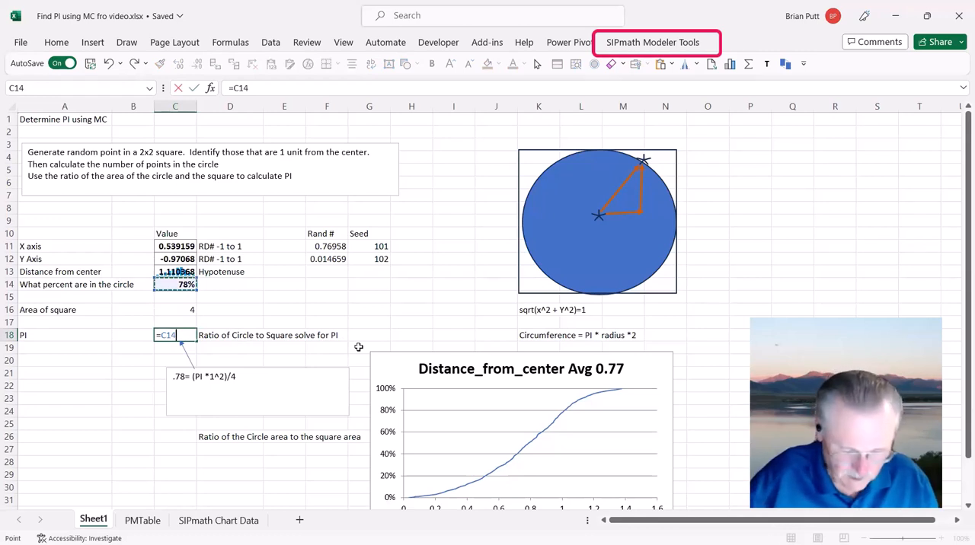
type("*4")
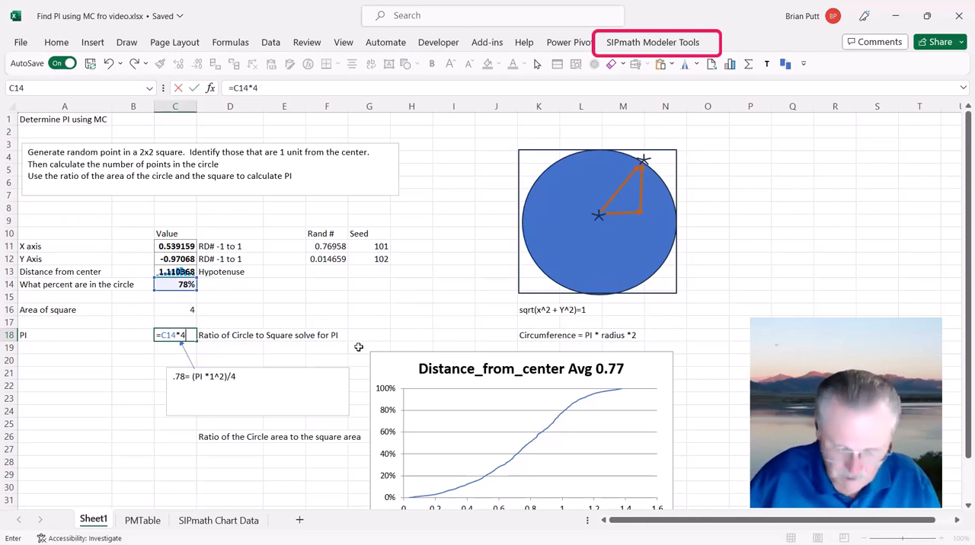
type("/")
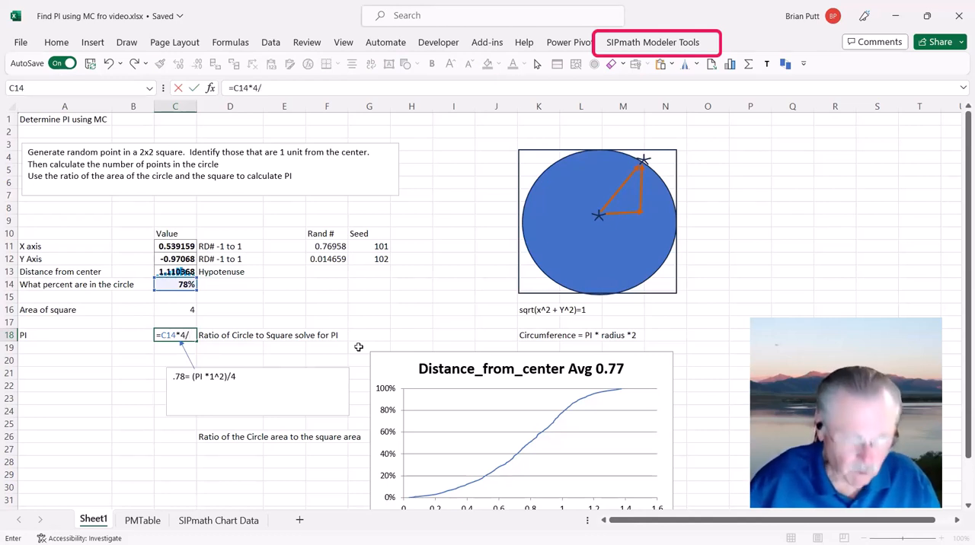
type("1")
key("ctrl+Return")
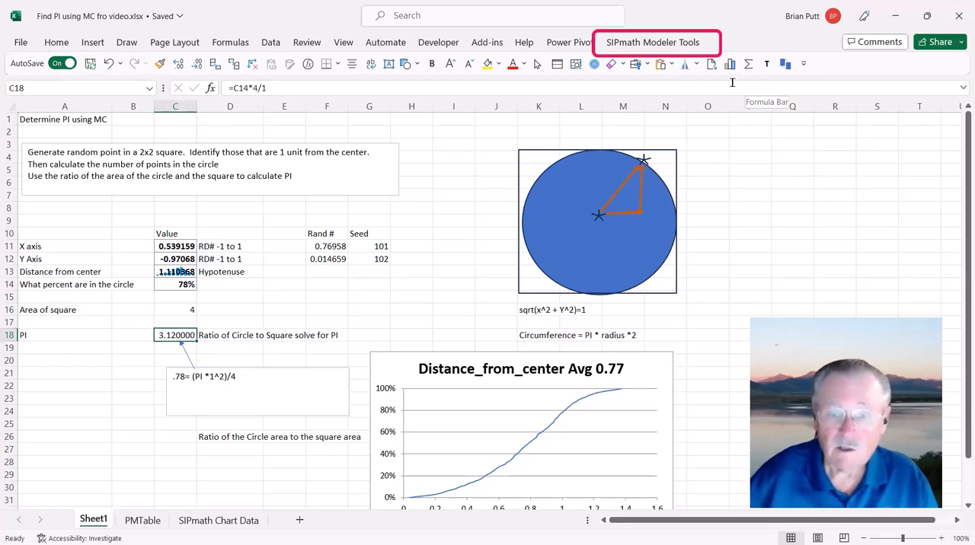
Step: Reset the number of SIPmath simulation trials to 10000
left_click(634, 43)
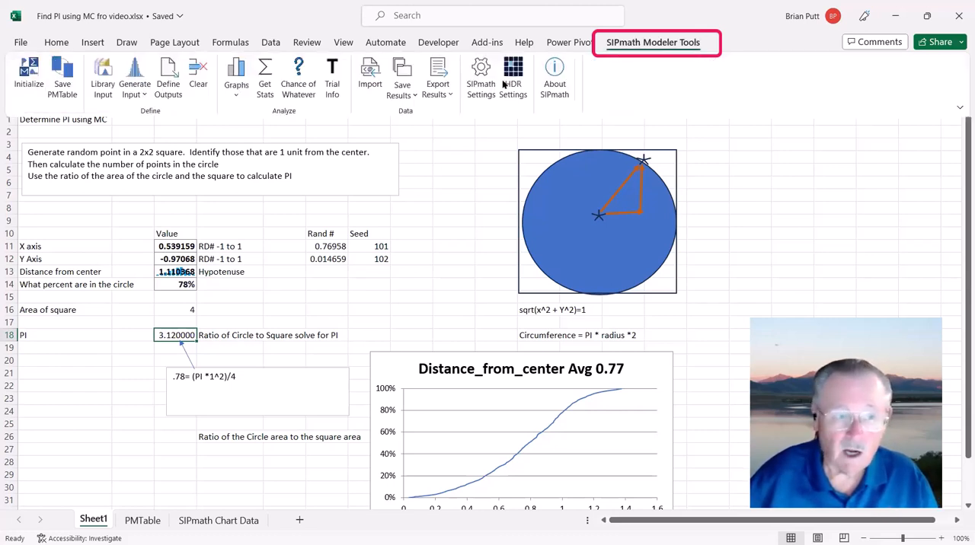
left_click(28, 70)
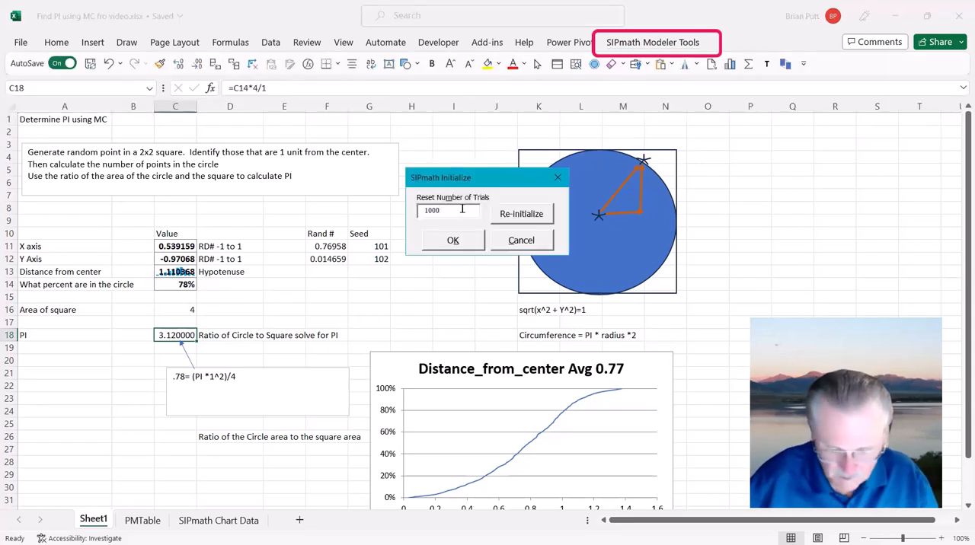
type("0")
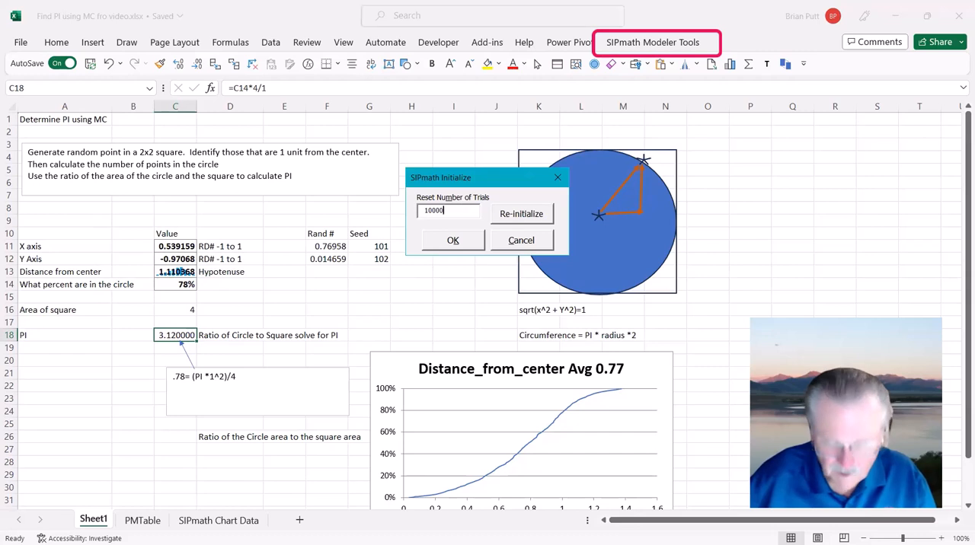
left_click(449, 240)
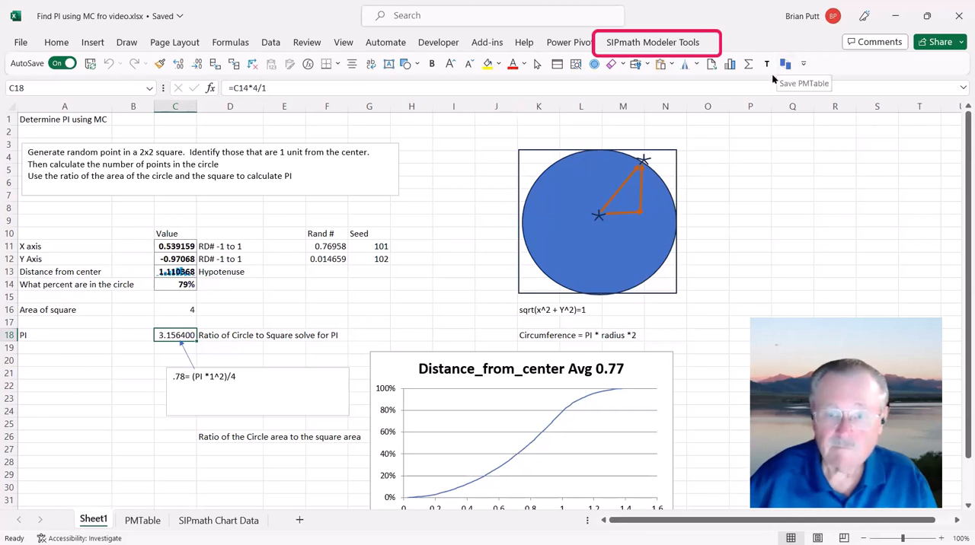
Step: Increase the number of SIPmath simulation trials to 100000
left_click(647, 43)
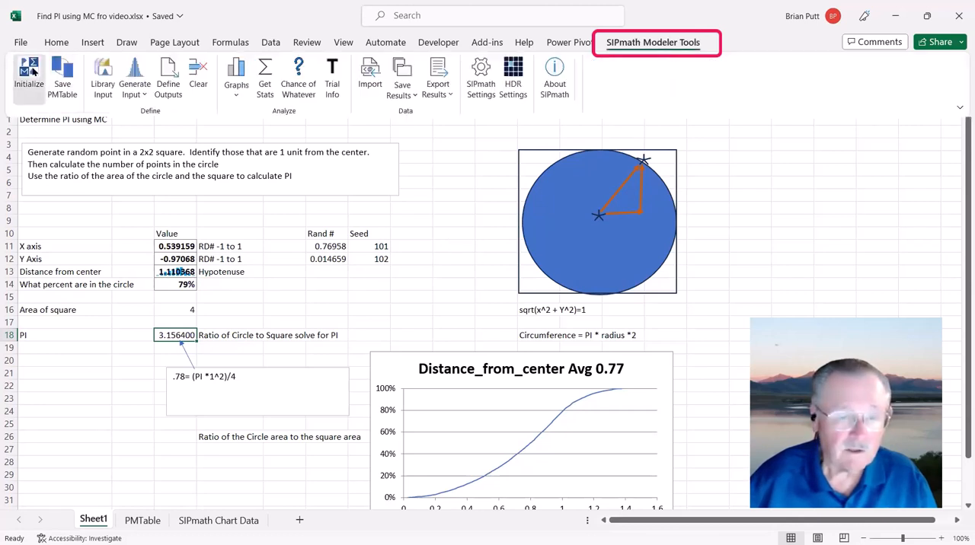
left_click(30, 70)
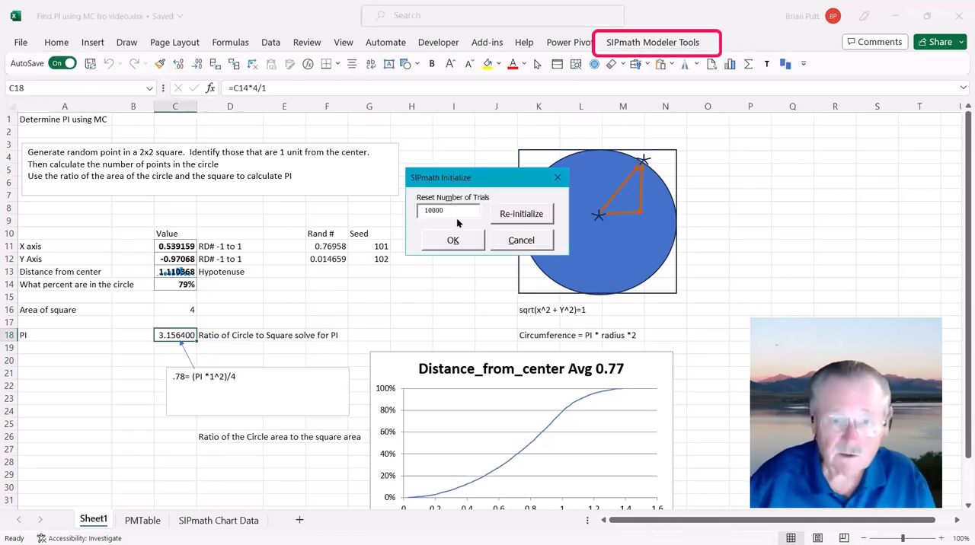
type("0")
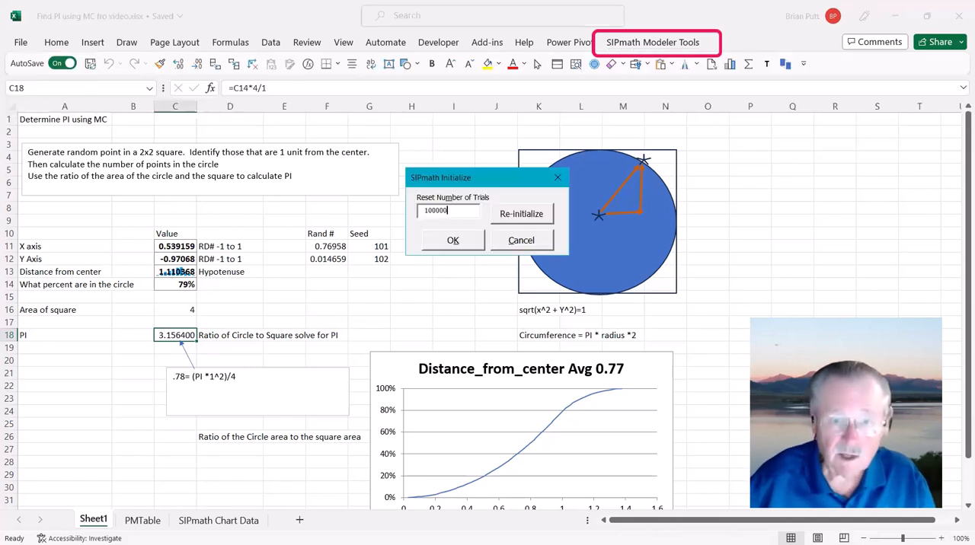
left_click(449, 242)
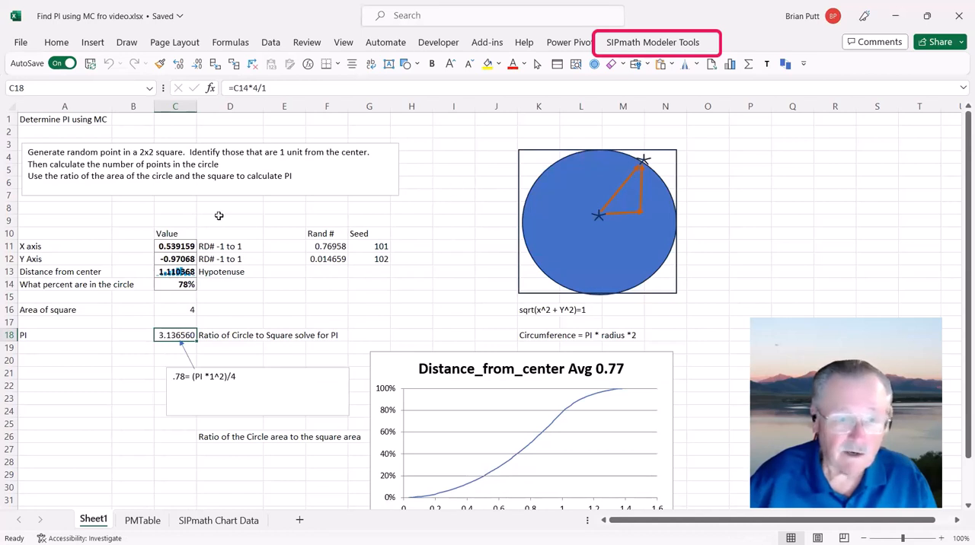
Step: Widen column C slightly and display the PI value in C18 with five decimal places
left_click_drag(201, 112, 216, 112)
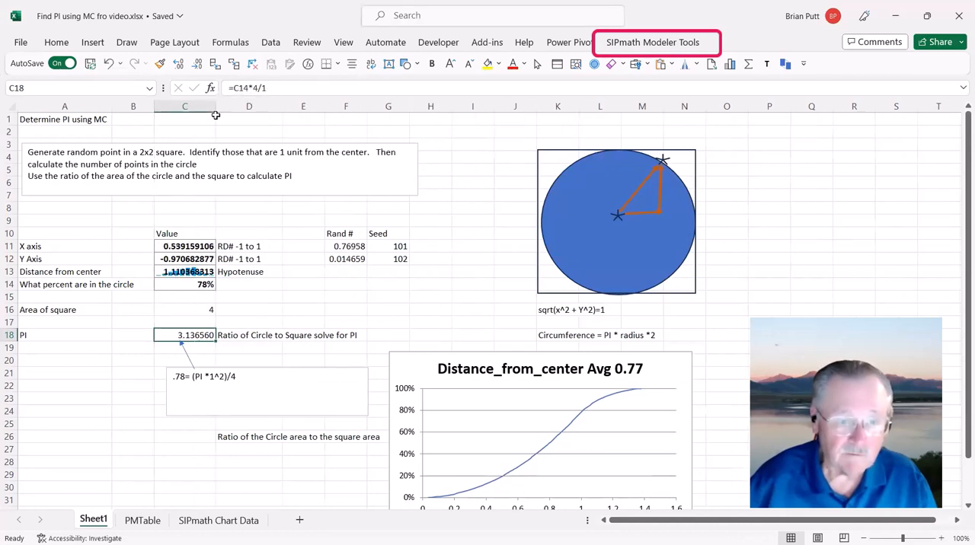
left_click(173, 66)
left_click(174, 66)
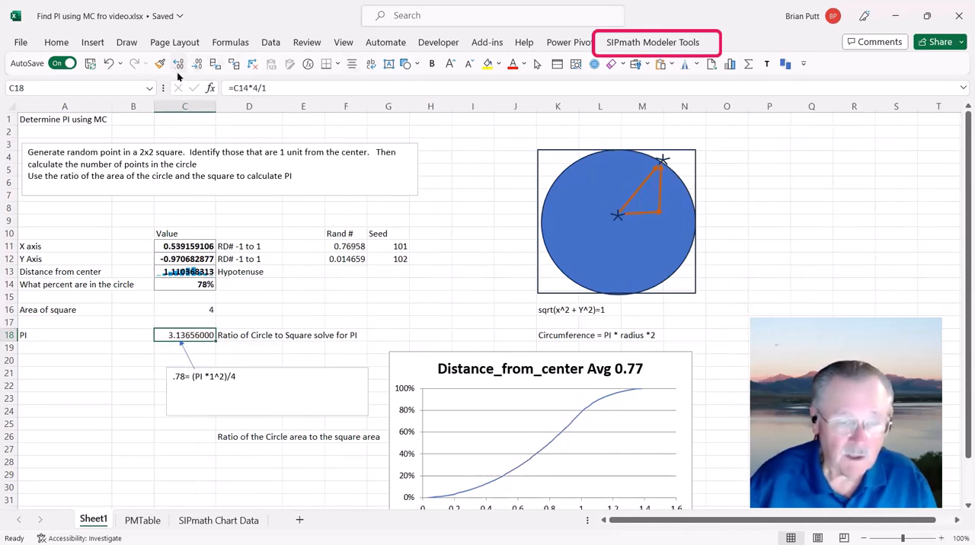
left_click(201, 66)
left_click(202, 65)
left_click(201, 66)
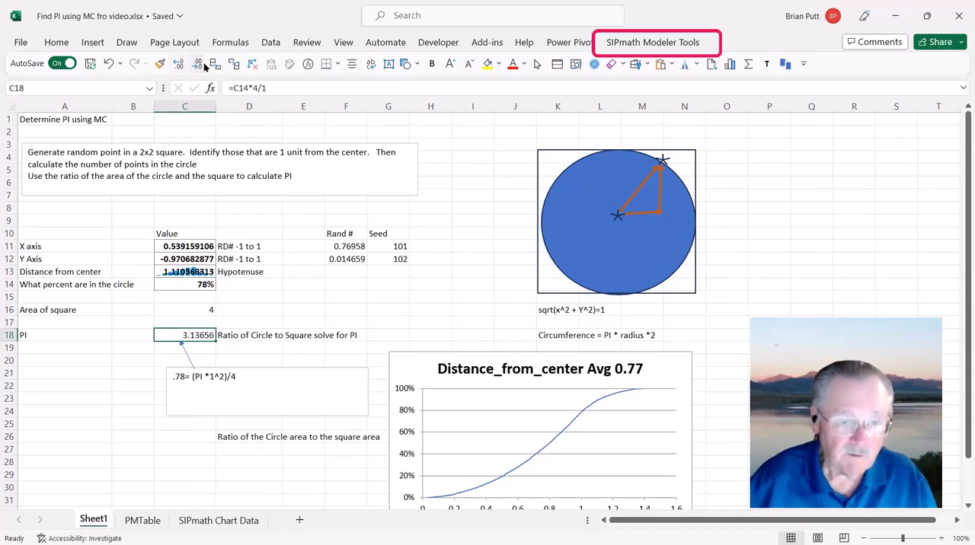